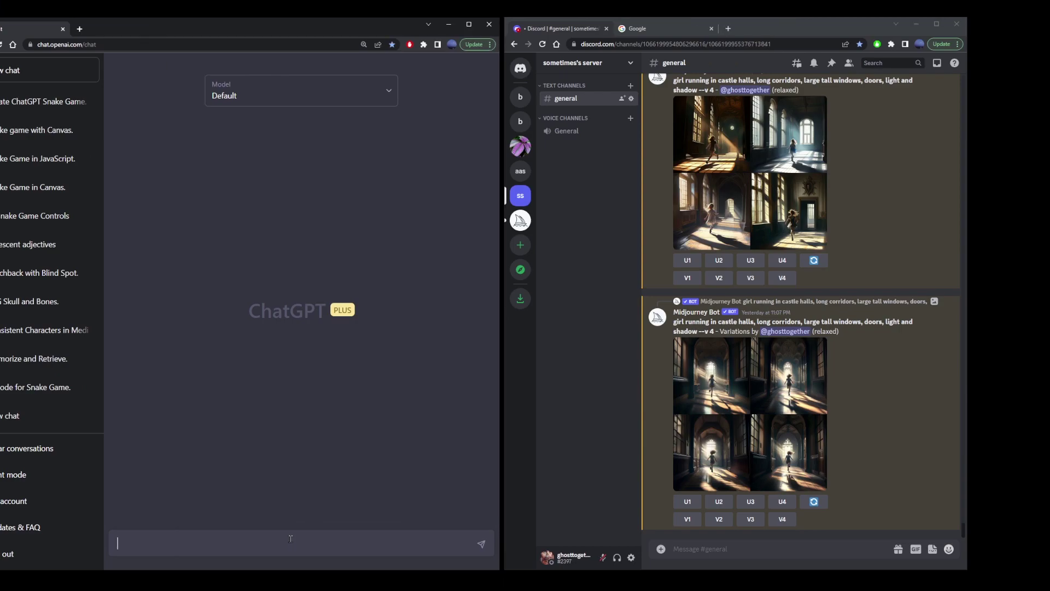
Ask ChatGPT for a dense one-sentence futuristic city description and select the whole reply to copy
text(write dense, hyper detail description of )
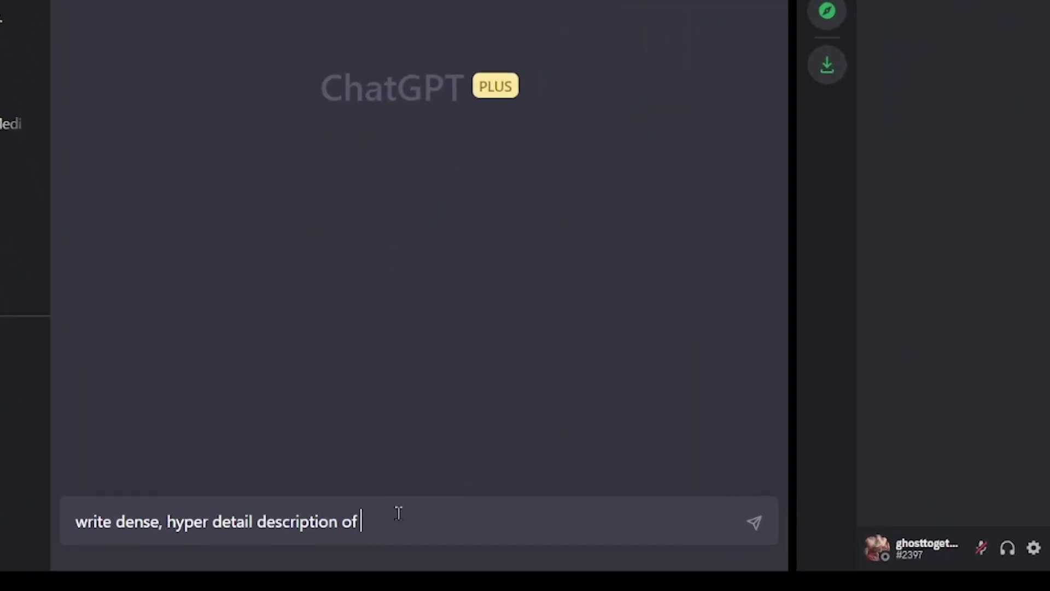
text(futuristic city)
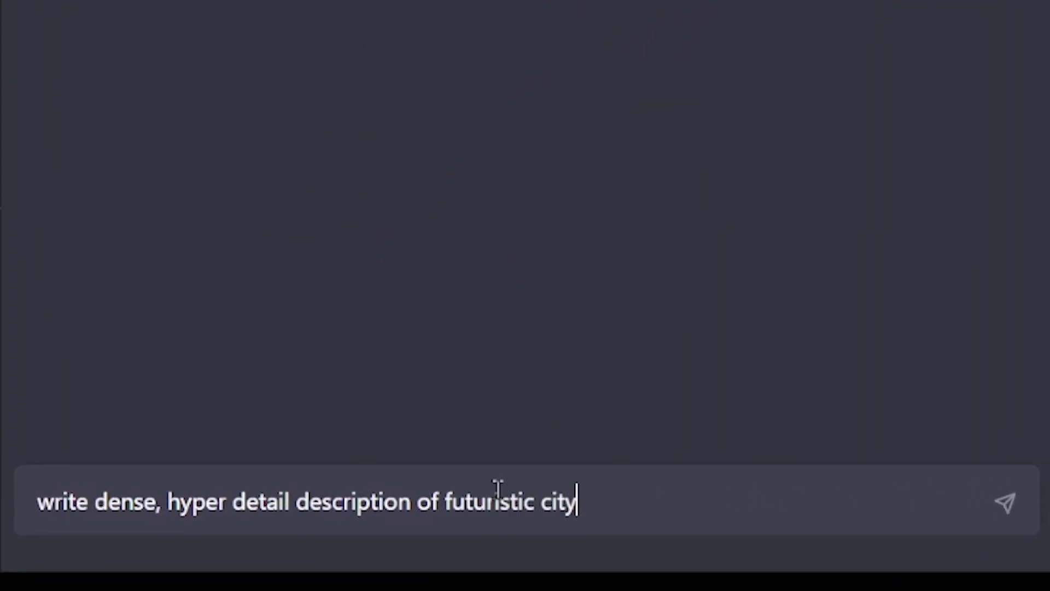
text(, using 1 me)
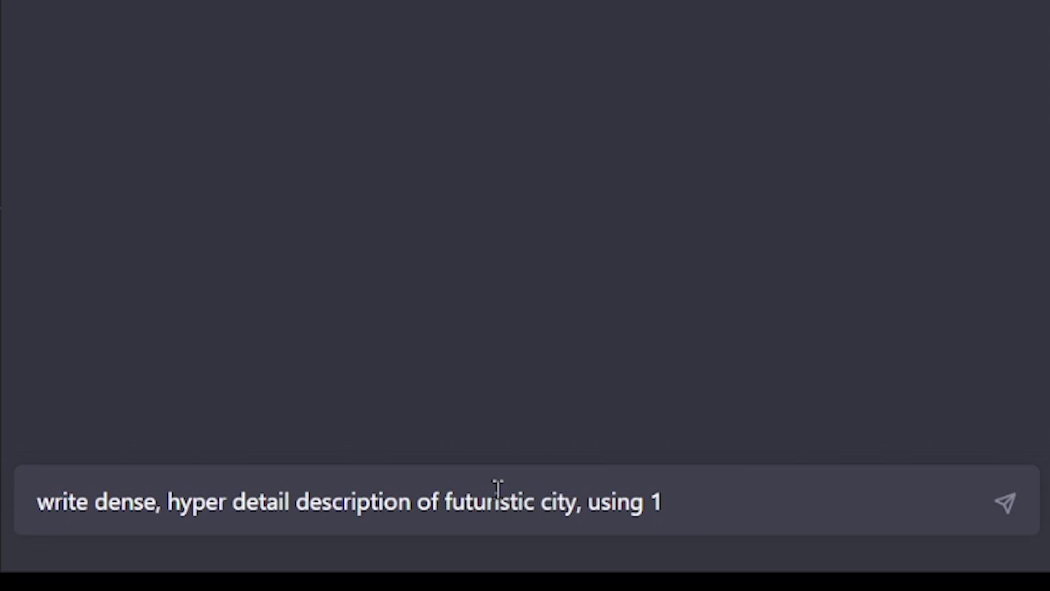
text(dium-length se)
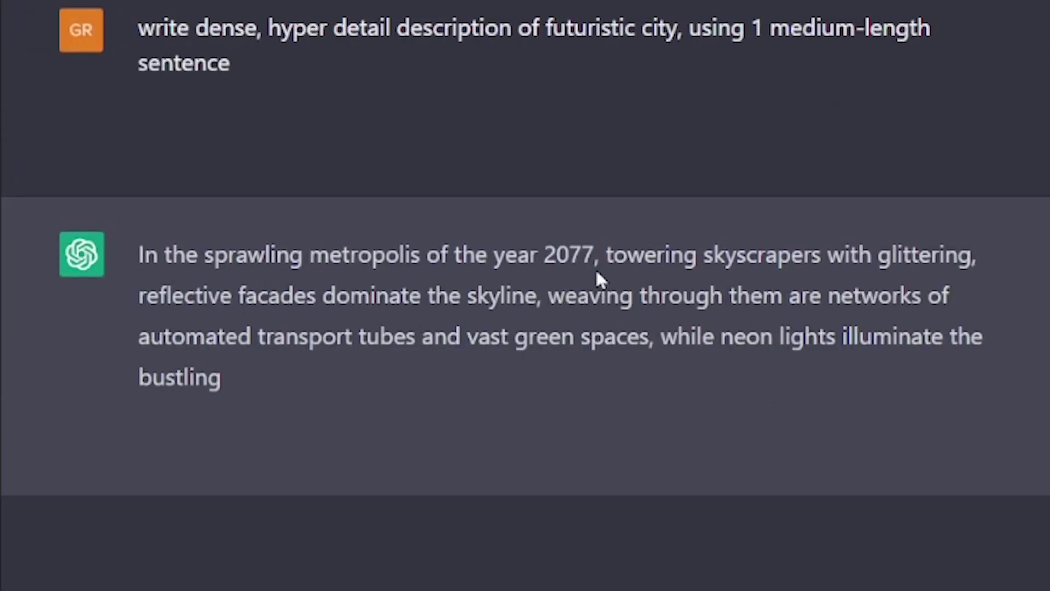
drag(621, 246, 821, 254)
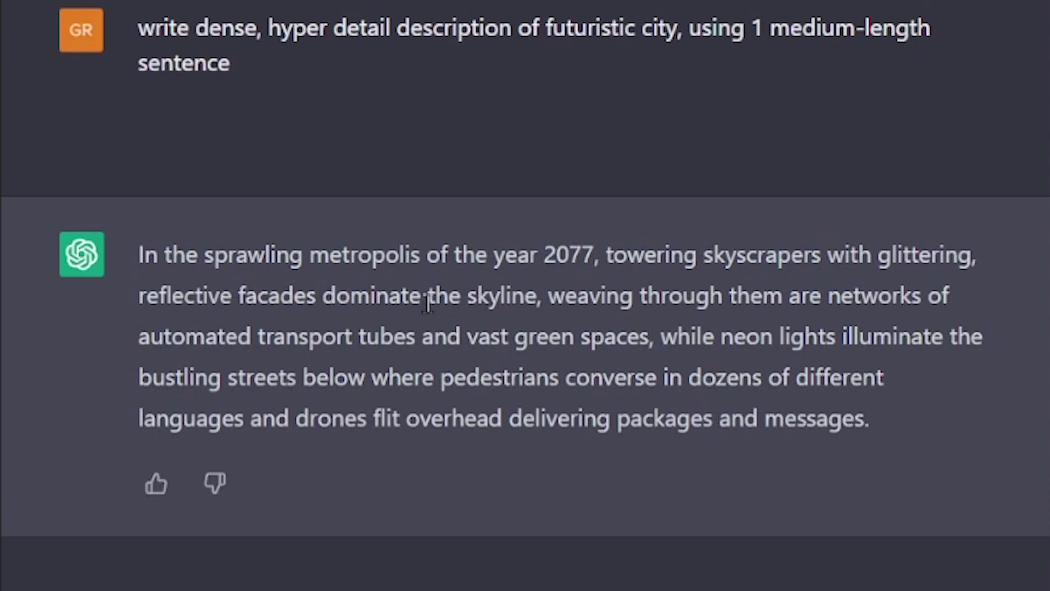
drag(428, 295, 560, 300)
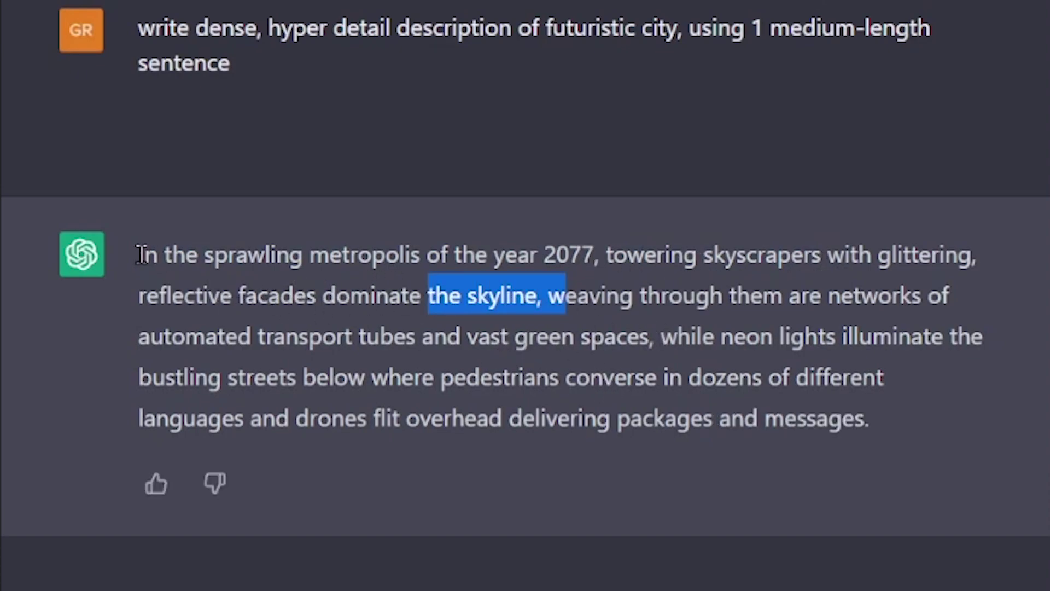
drag(138, 253, 895, 422)
right_click(640, 294)
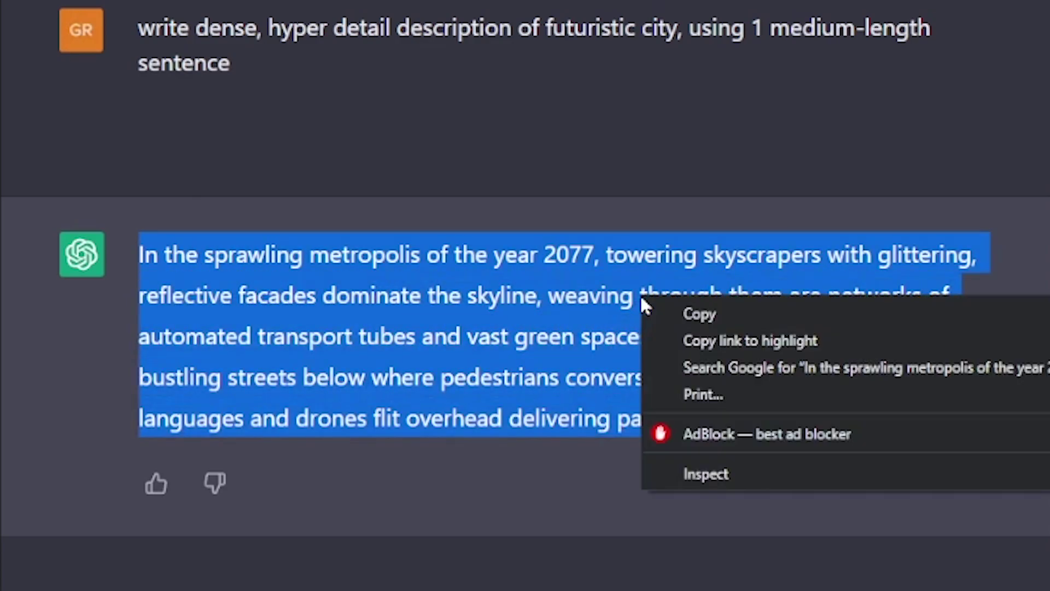
Copy the city description, paste it into a /imagine prompt, and submit it to Midjourney
click(691, 315)
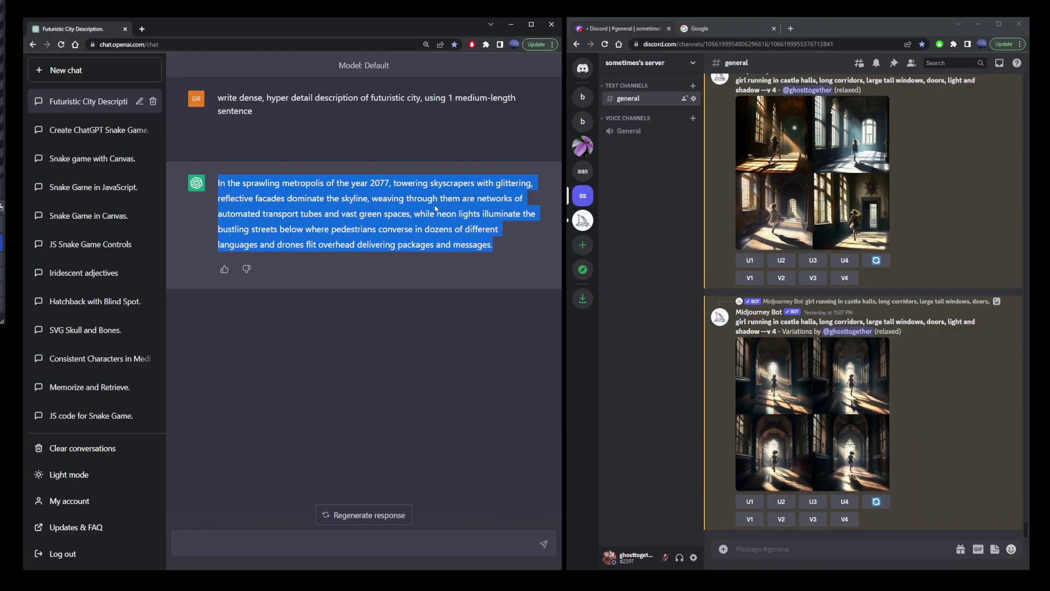
click(821, 550)
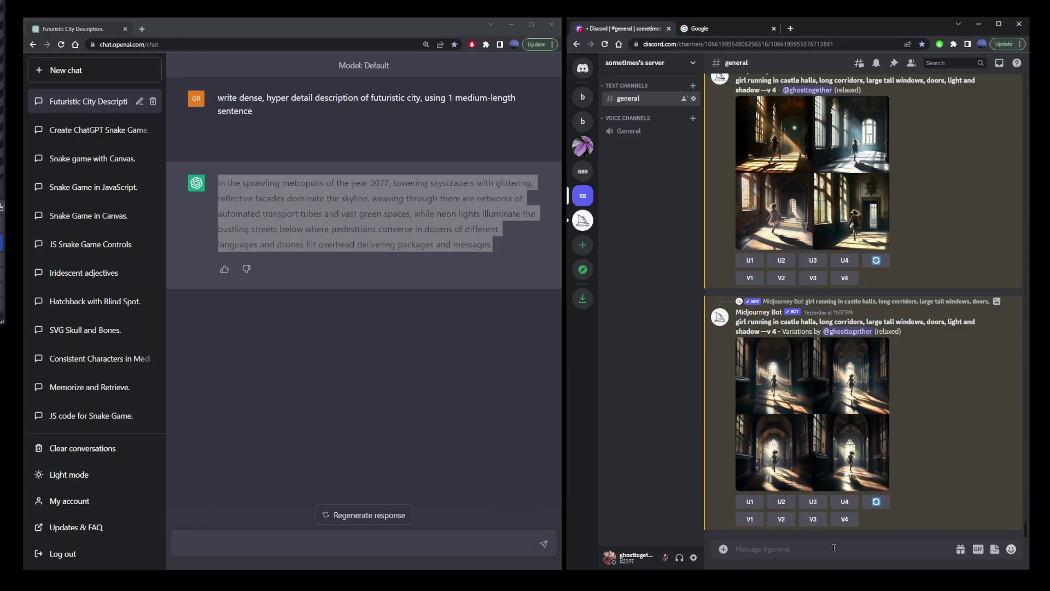
text(/imagine)
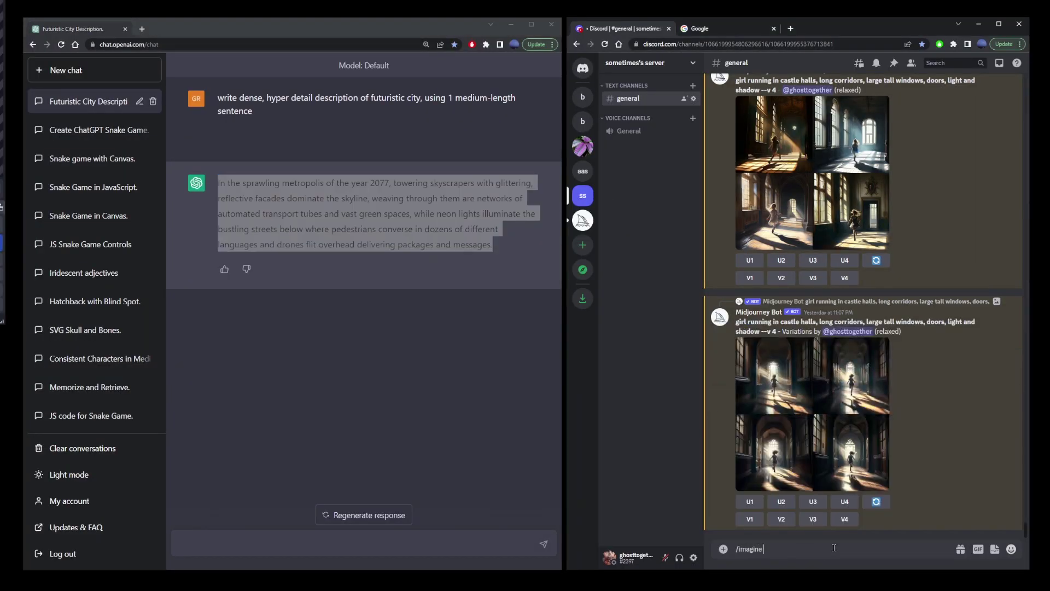
key(ctrl+v)
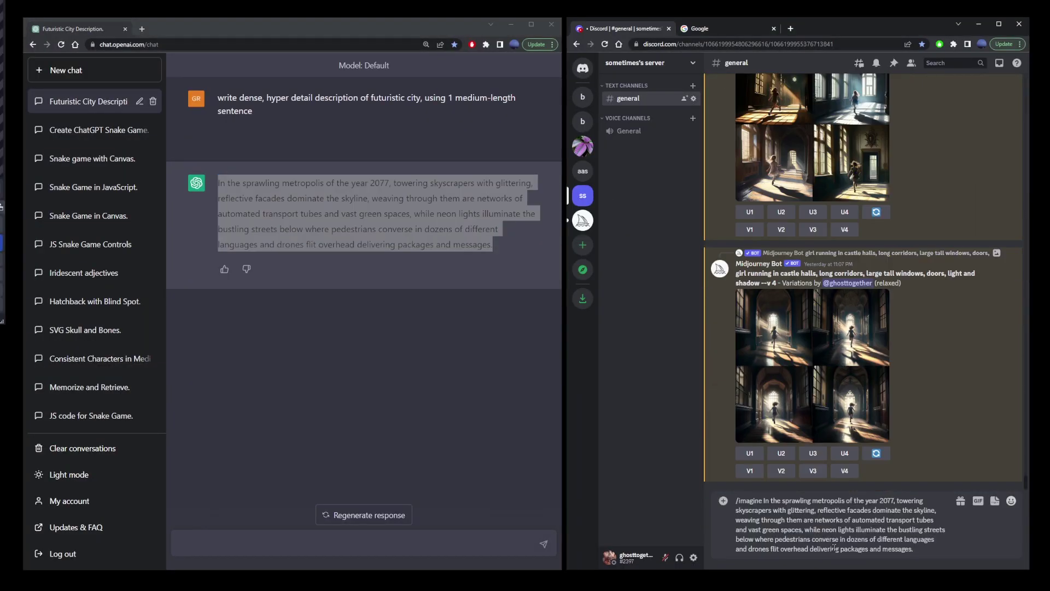
key(Return)
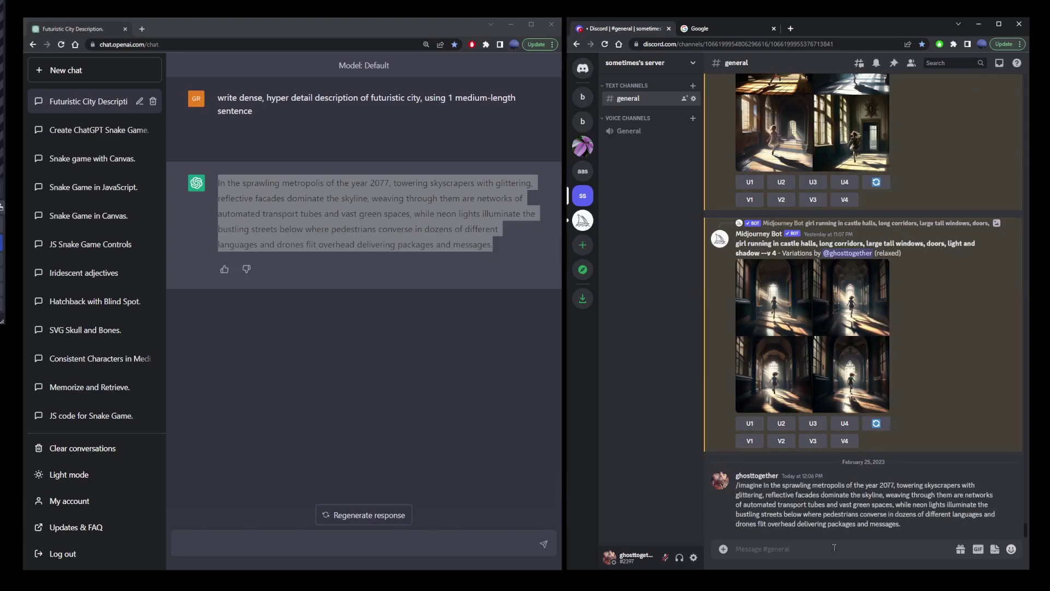
text(/imagine prompt)
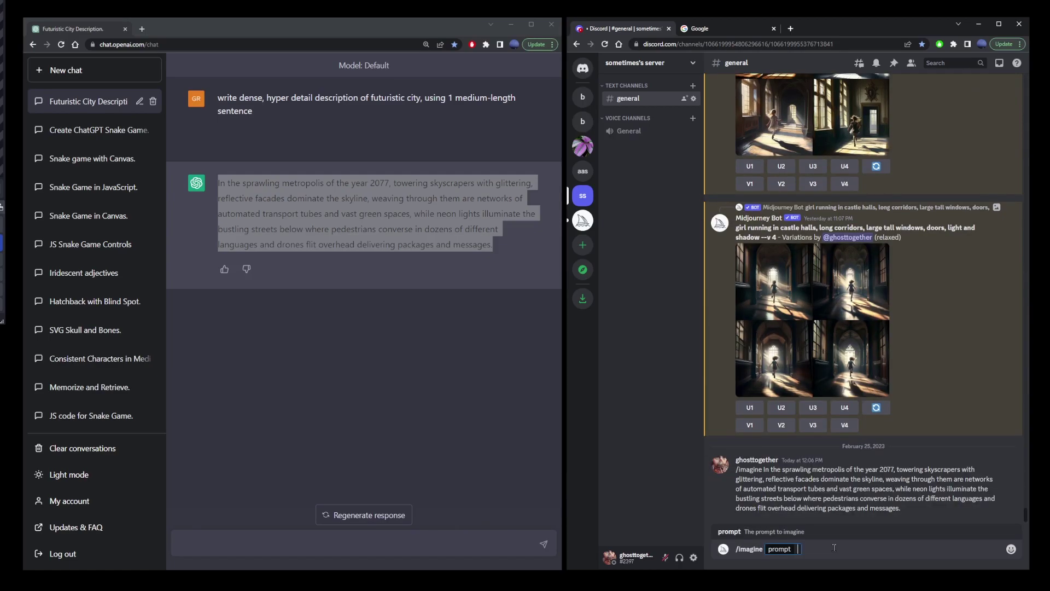
key(ctrl+v)
key(Return)
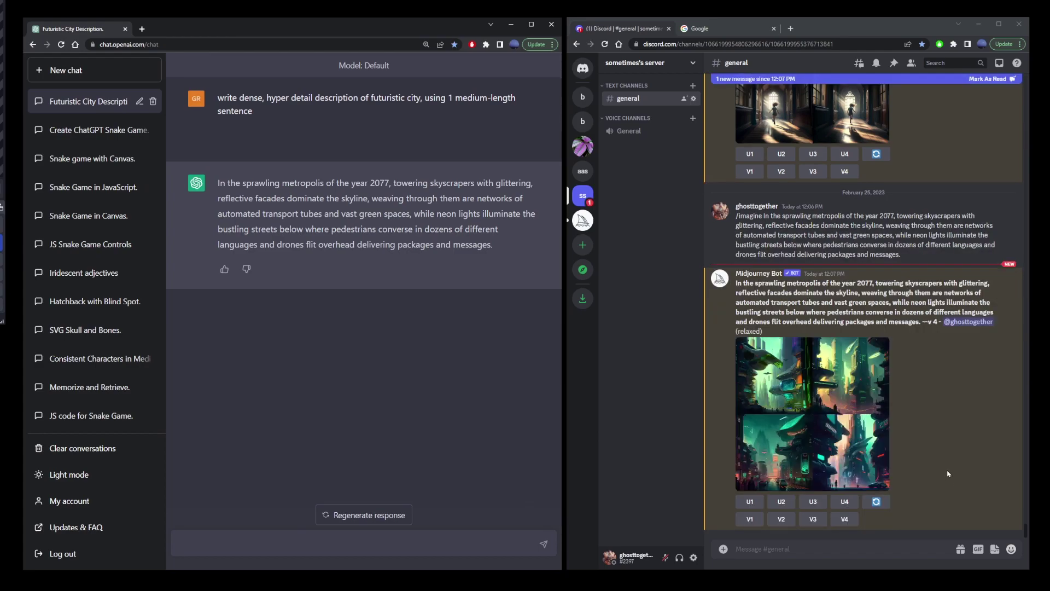
click(851, 397)
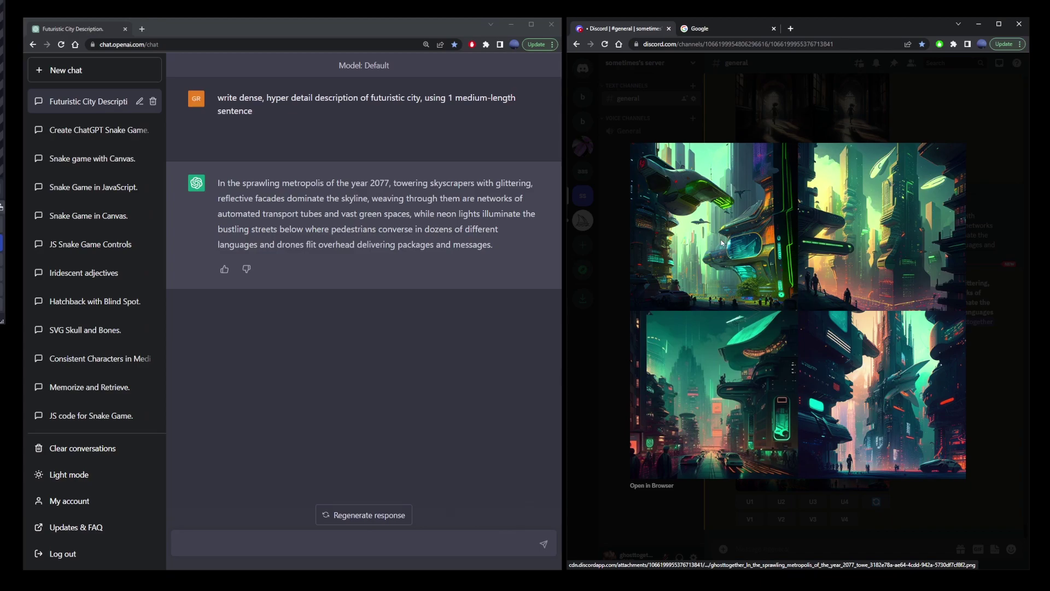
click(784, 114)
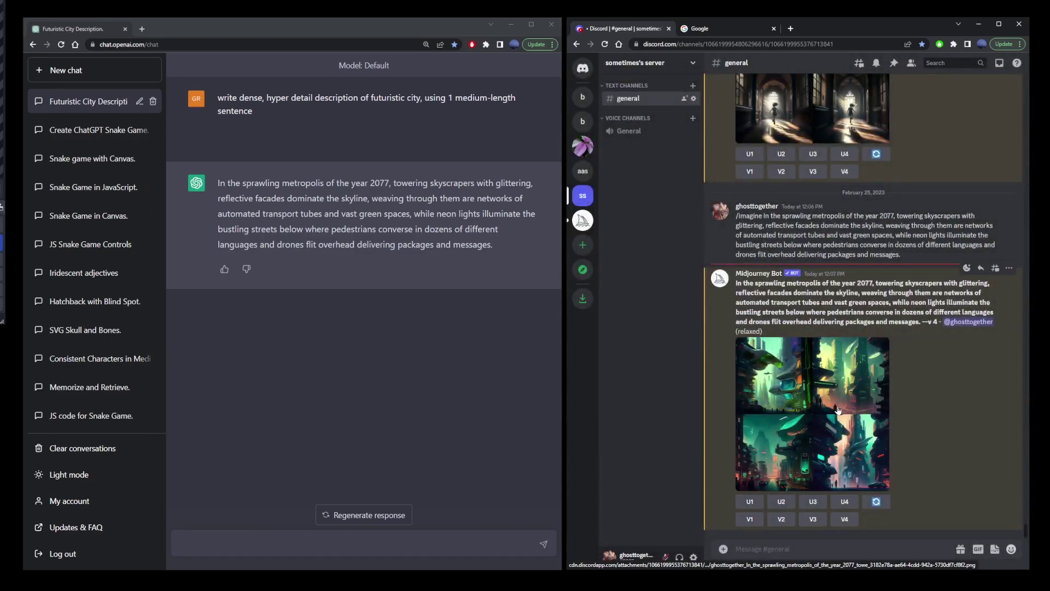
click(307, 547)
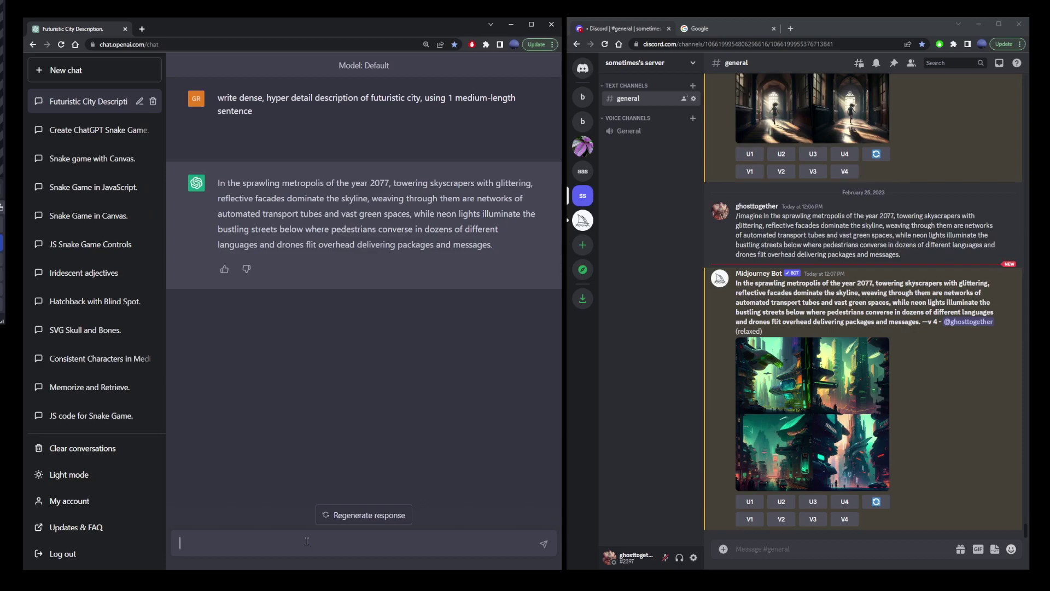
Ask ChatGPT to extract the description's verbs, then its nouns, each as comma-separated lists
text(extract verbs from previous message, separate by comma)
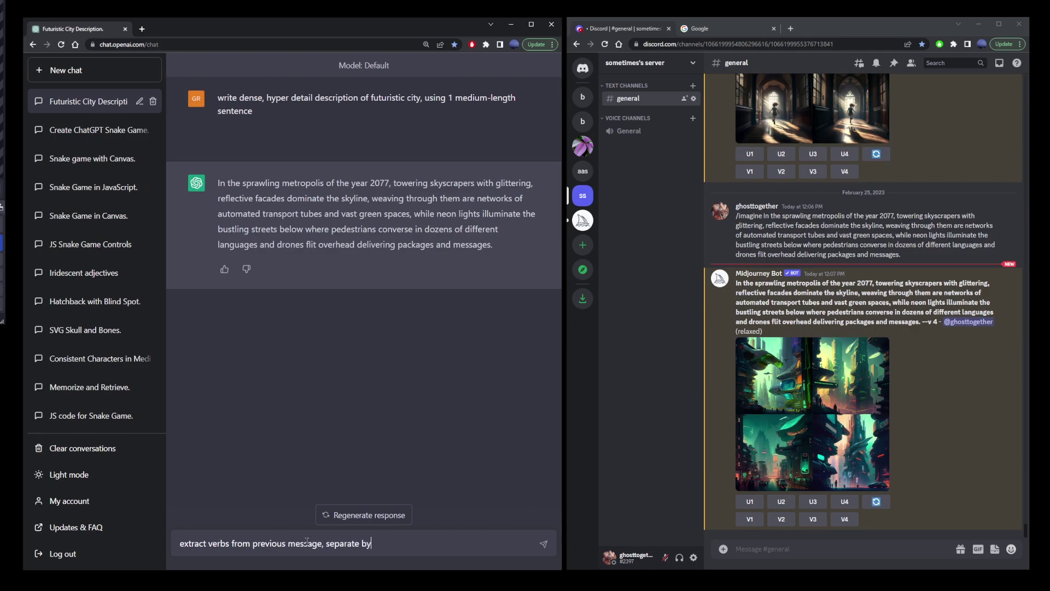
key(Return)
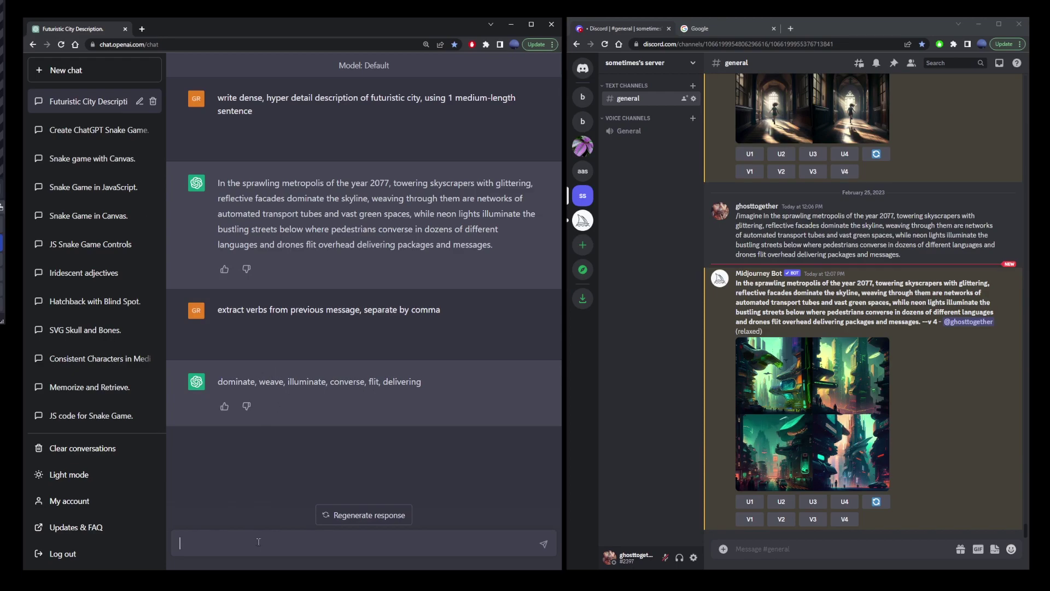
text(extract nouns from futuristic city description you typed, separate by comma)
key(Return)
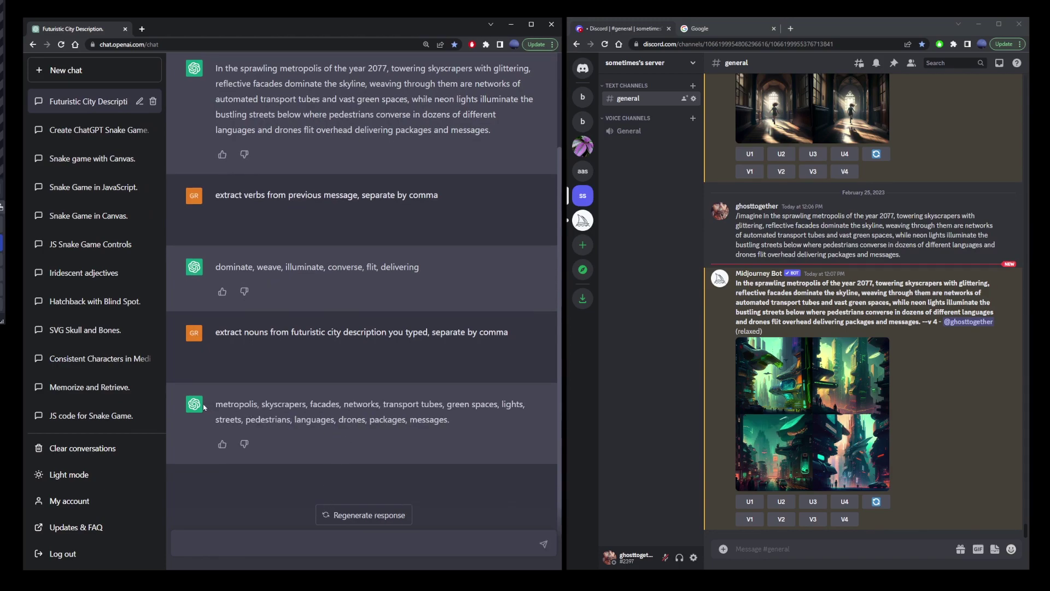
Copy the noun list, render it in Midjourney, and view the resulting city grid enlarged
drag(217, 404, 364, 414)
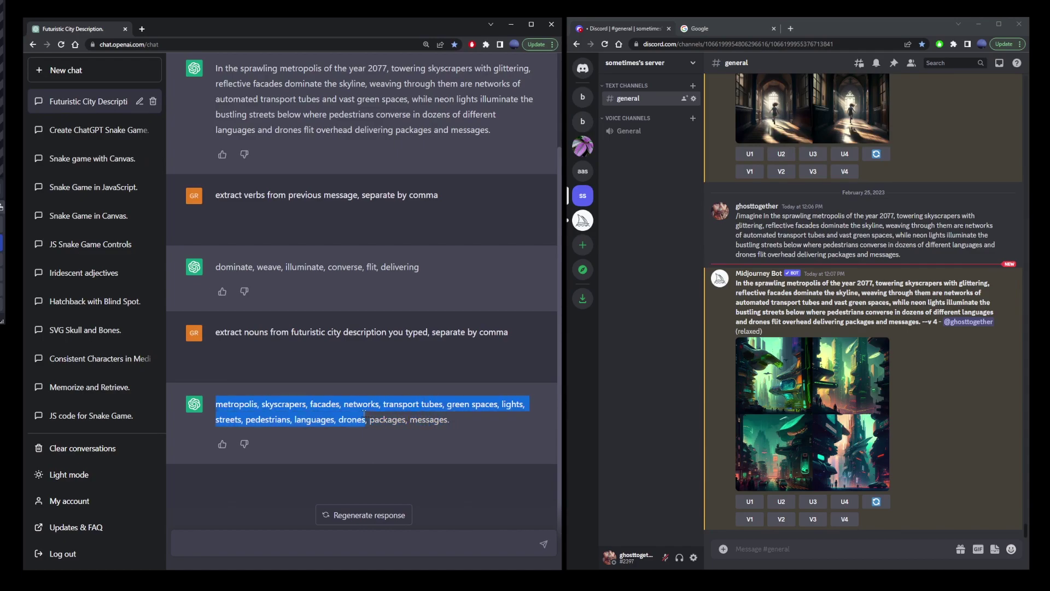
right_click(289, 420)
click(319, 419)
click(850, 543)
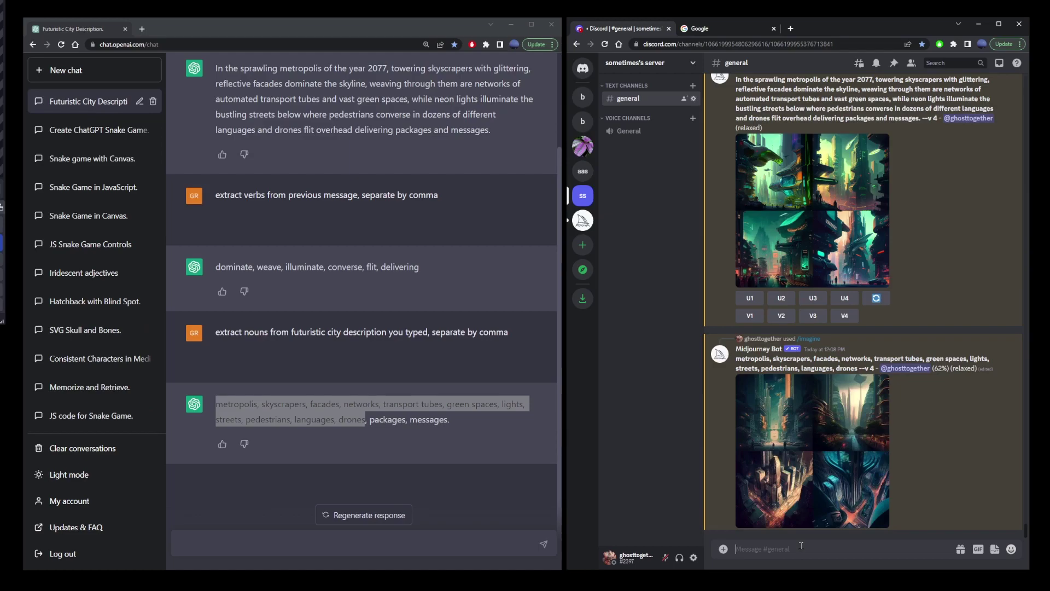
click(803, 401)
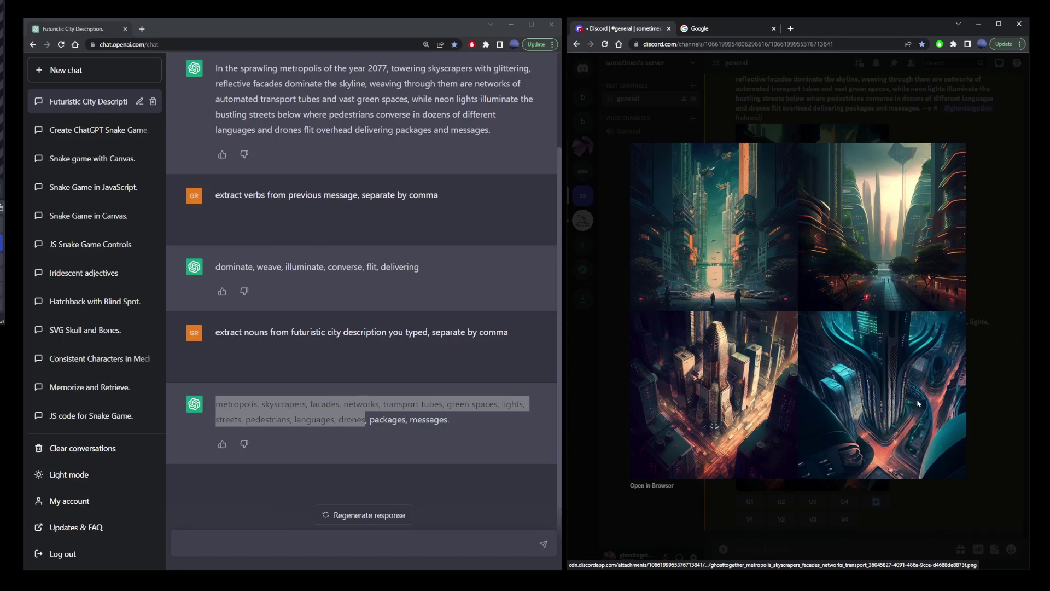
click(1009, 401)
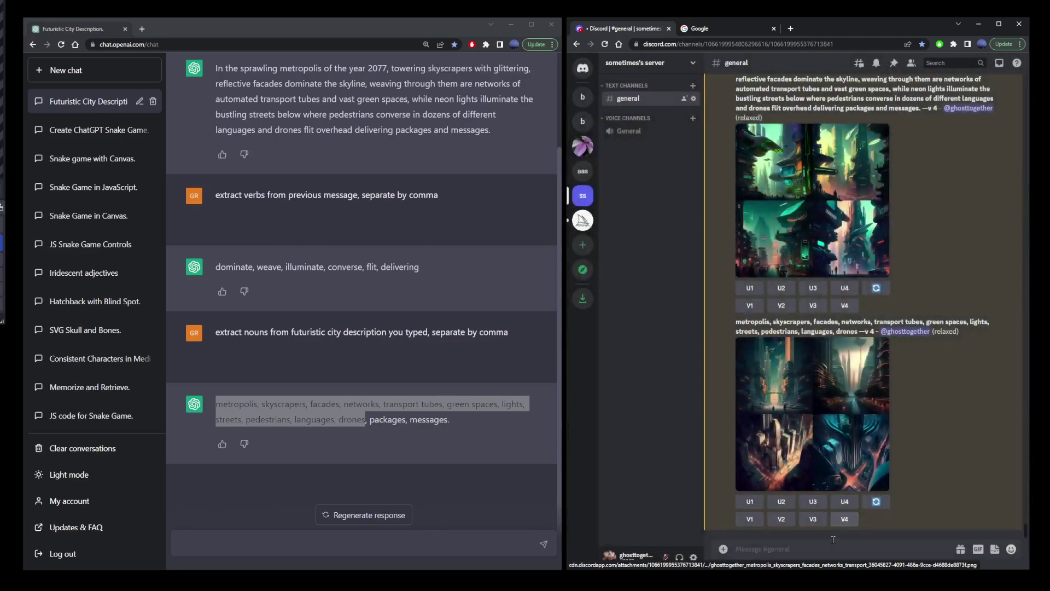
Copy the extracted noun list from ChatGPT's reply
key(Up)
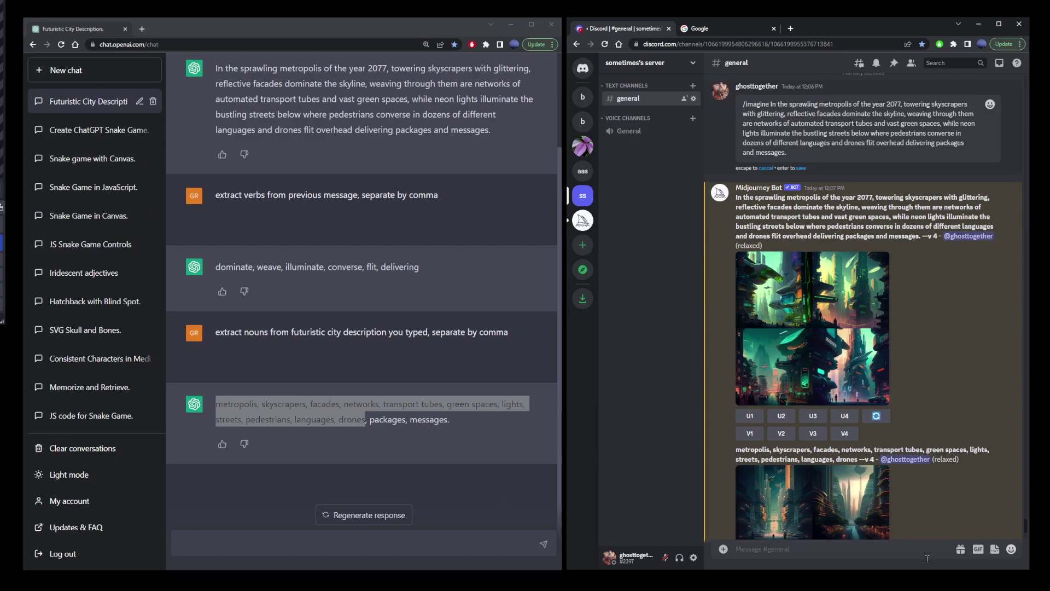
scroll(929, 536, down, 3)
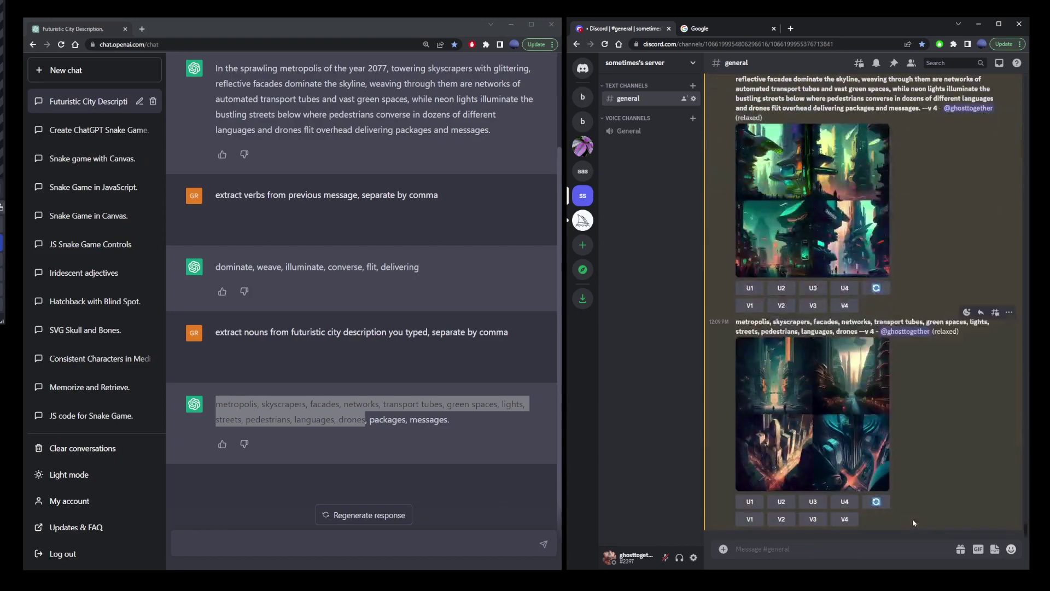
right_click(340, 422)
click(360, 421)
Submit /imagine with the nouns plus ', blade runner film scene.--ar 9:6 --testp'
click(816, 556)
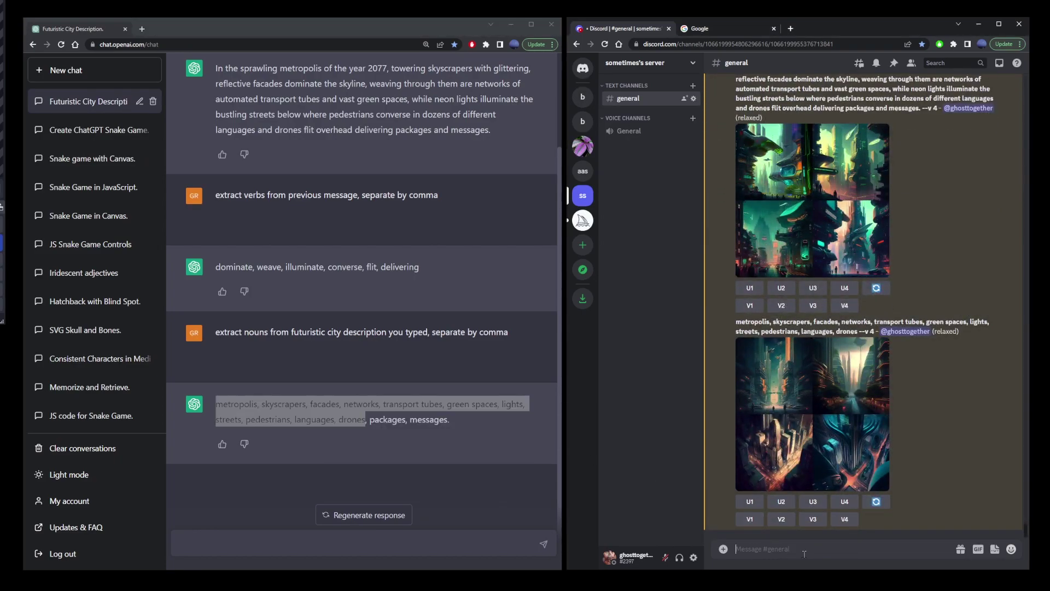
text(/imagine)
key(Return)
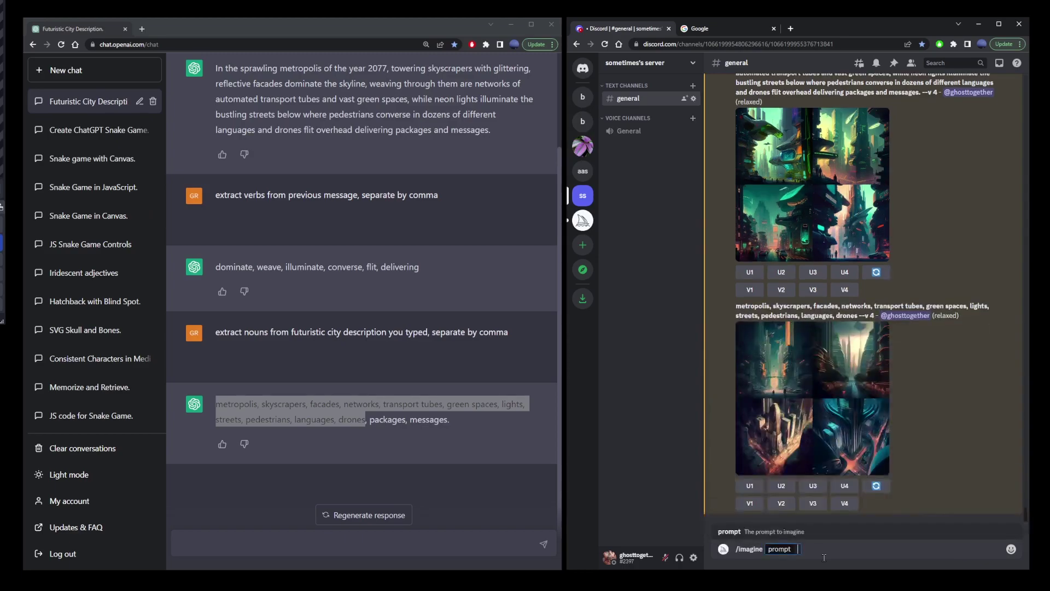
key(ctrl+v)
text(, blade runner)
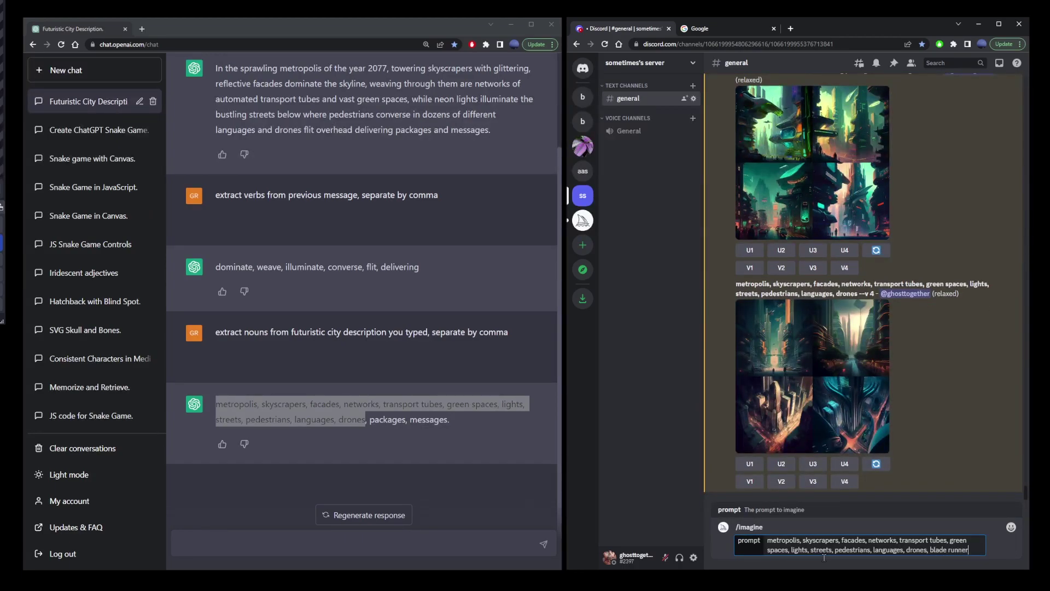
text( film scene.)
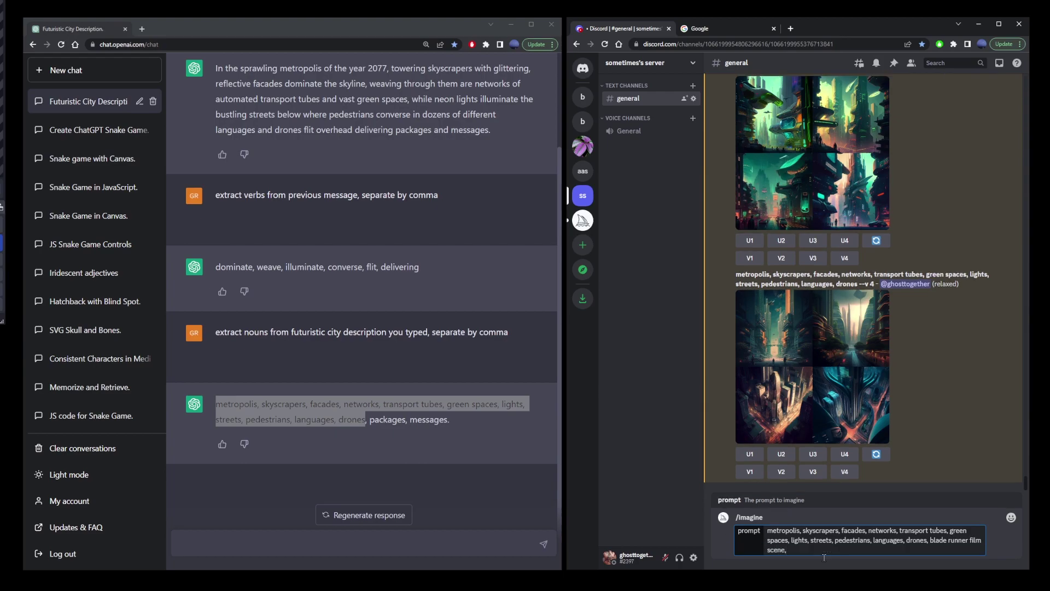
text(--ar 9:6 --testp)
key(Return)
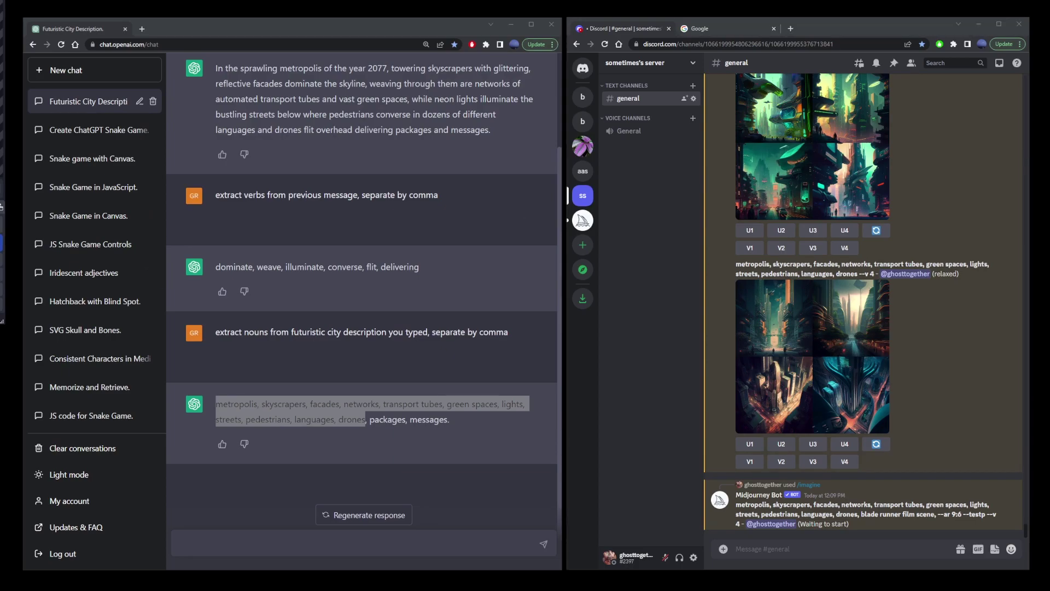
drag(861, 514, 934, 514)
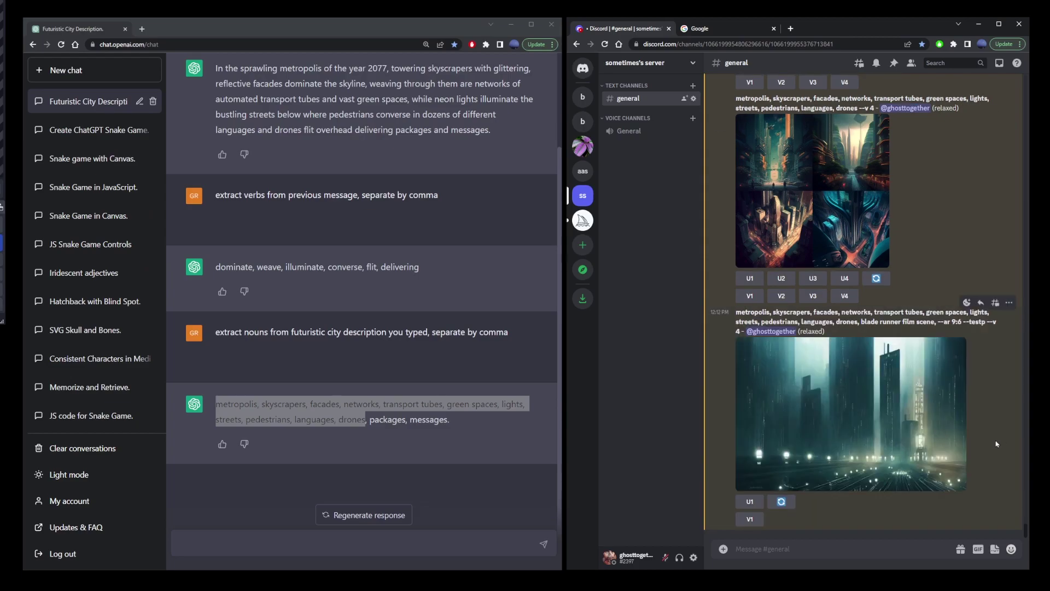
View the finished blade runner image, reroll it, and enlarge the new teal skyline version
click(858, 458)
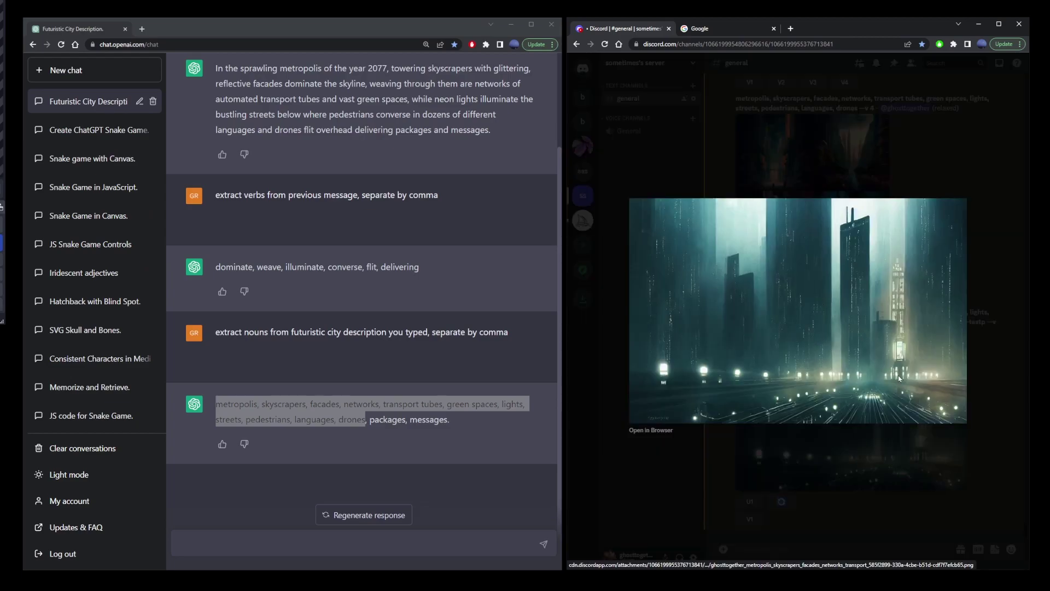
click(948, 494)
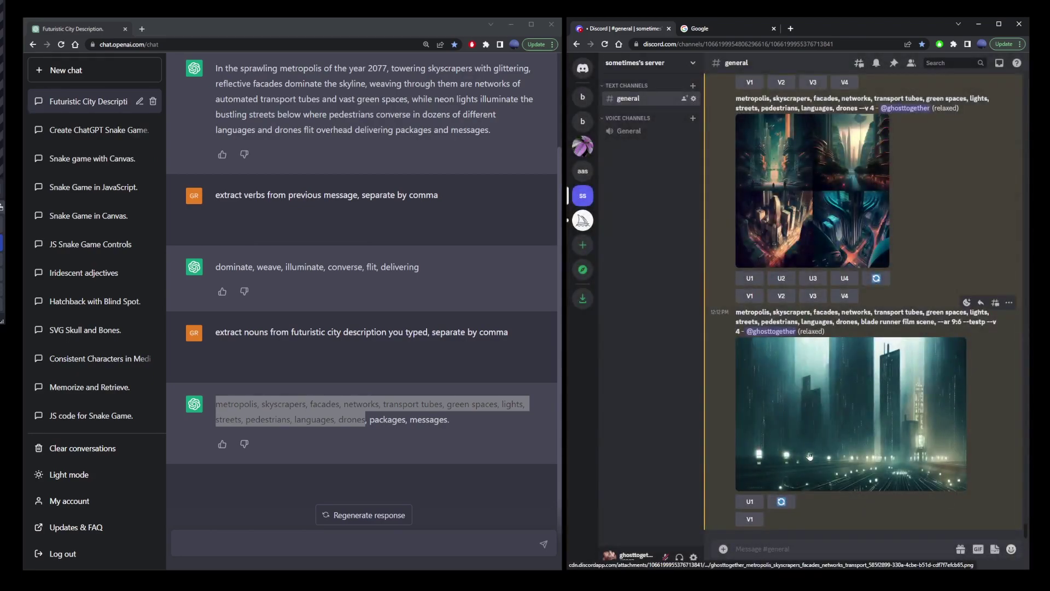
click(784, 506)
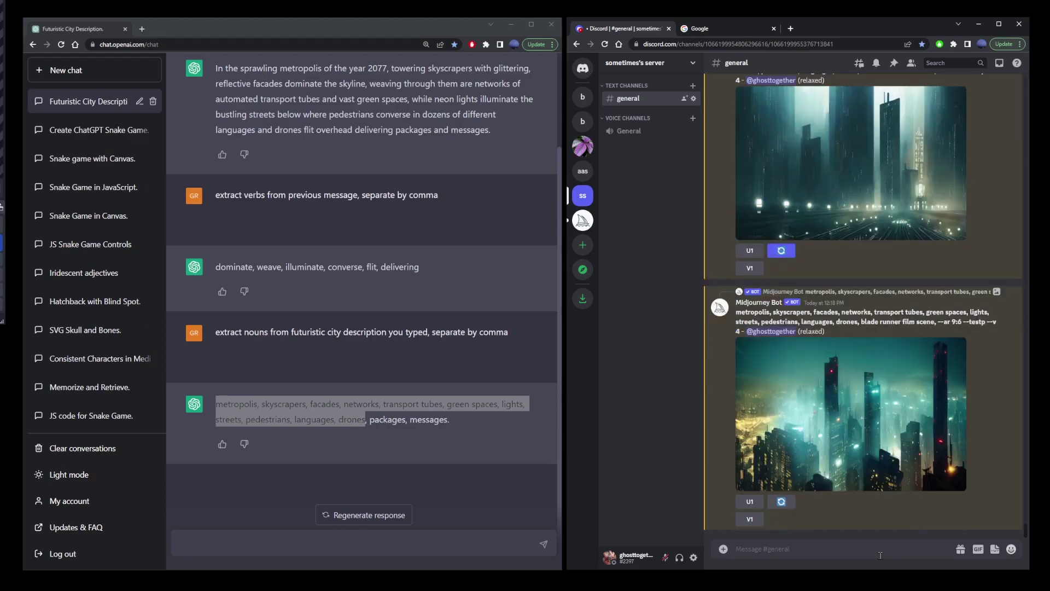
click(839, 441)
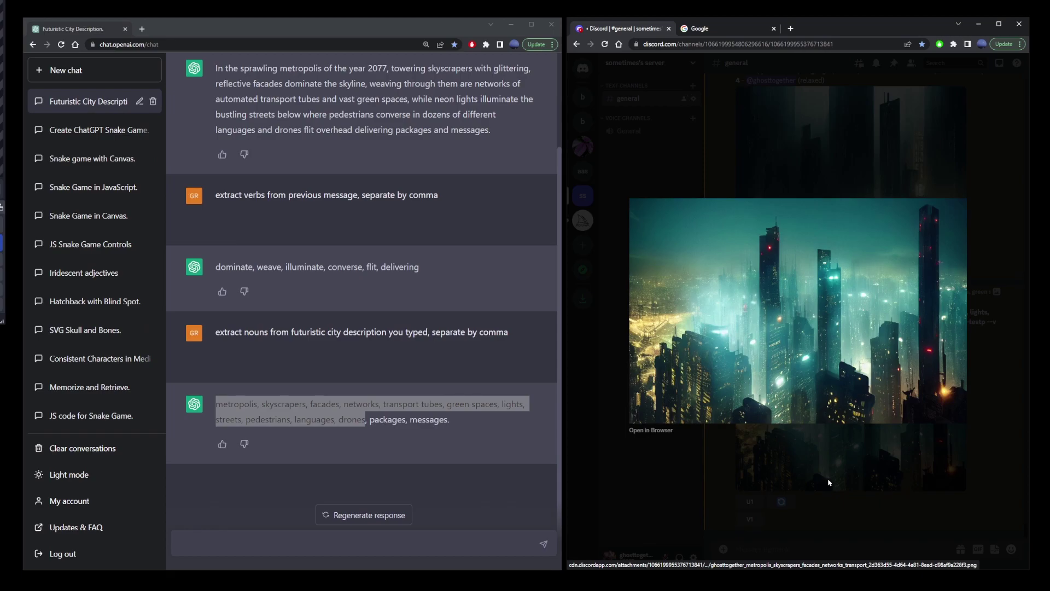
Open the five reference image links from the batmobile city-at-night message in new tabs
click(668, 503)
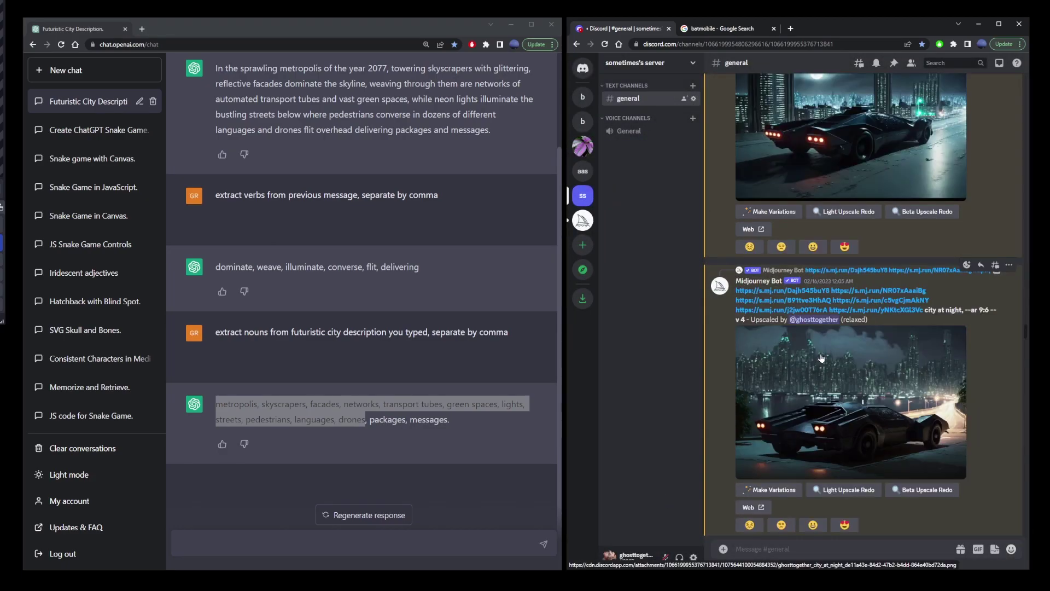
scroll(821, 359, down, 4)
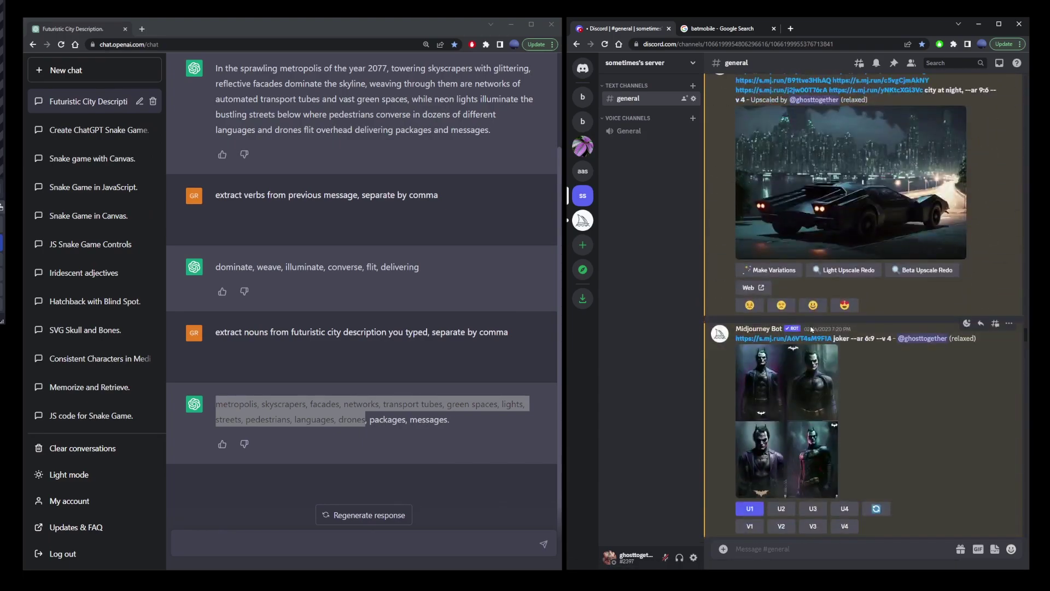
scroll(811, 329, up, 4)
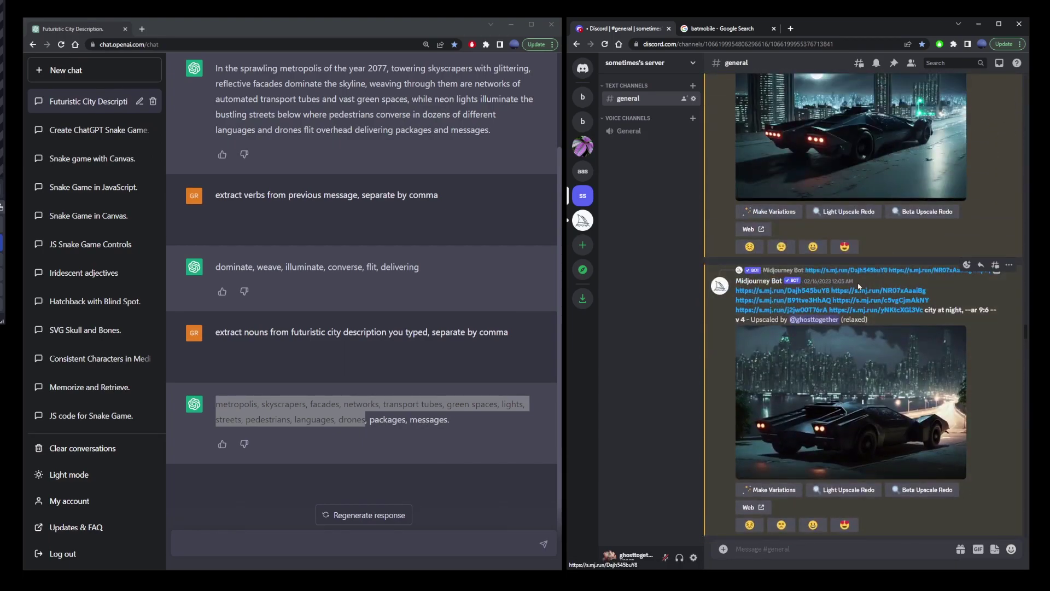
right_click(835, 299)
key(Escape)
right_click(869, 299)
click(892, 301)
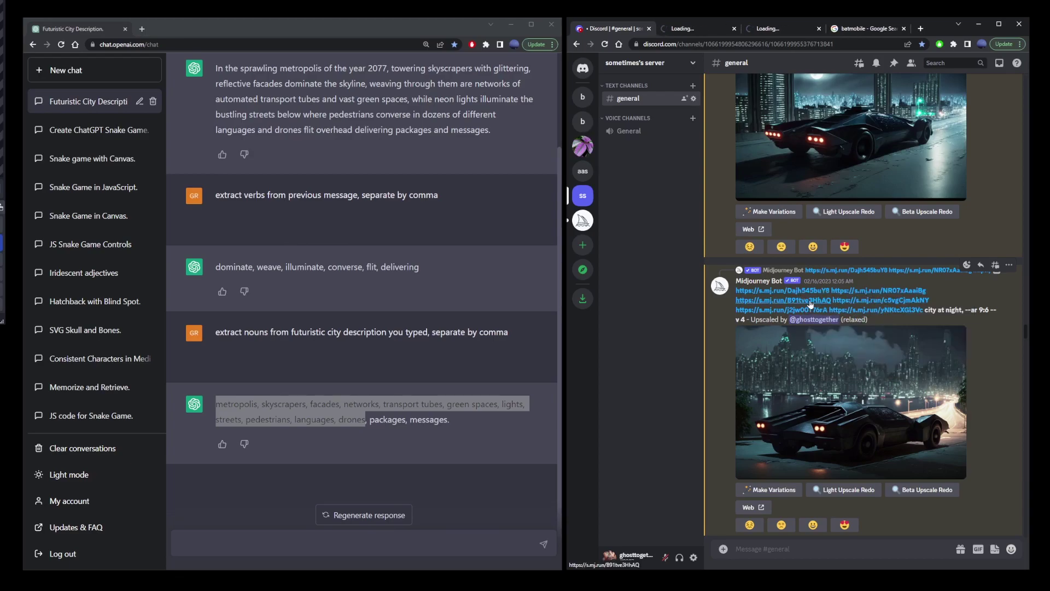
right_click(810, 300)
click(835, 304)
right_click(859, 301)
click(882, 304)
right_click(810, 310)
click(834, 315)
right_click(869, 310)
click(884, 318)
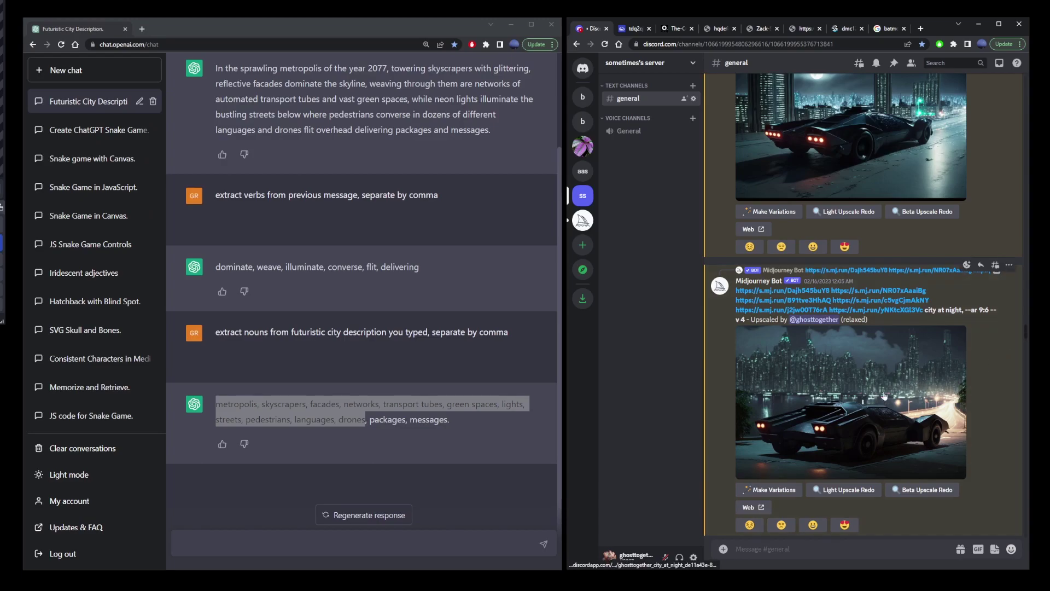
scroll(883, 405, up, 3)
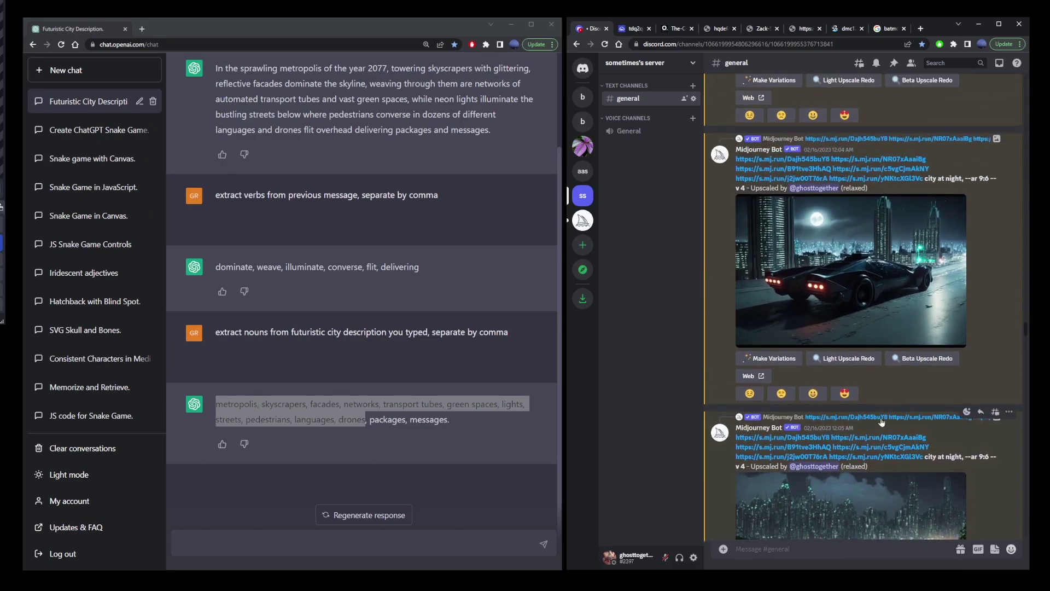
scroll(883, 421, down, 5)
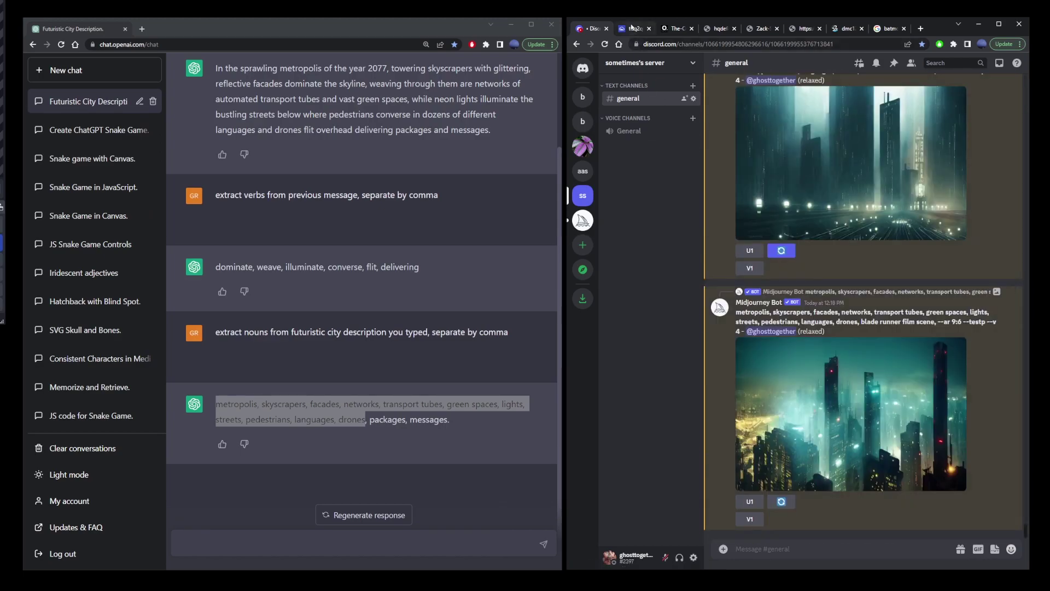
Look through the opened reference image tabs and close the Google Images results tab
click(631, 27)
click(676, 30)
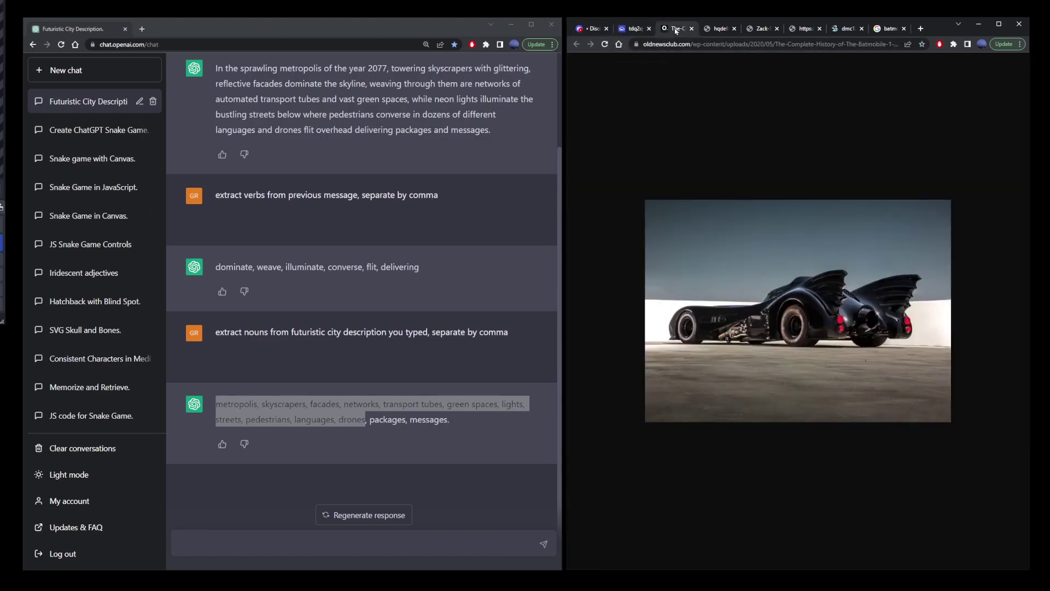
click(719, 29)
click(763, 29)
click(807, 30)
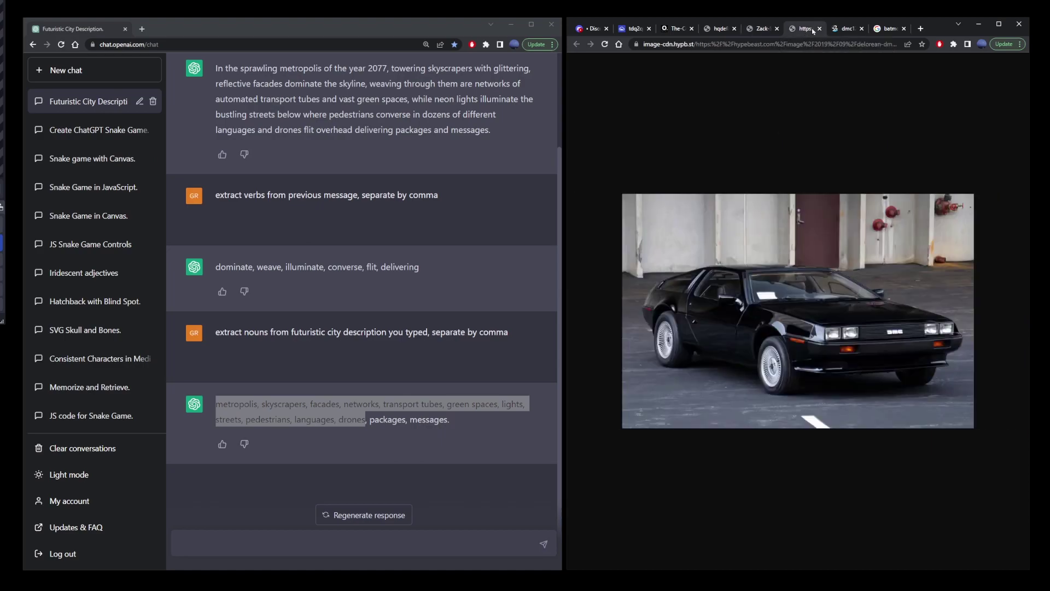
click(847, 29)
click(887, 30)
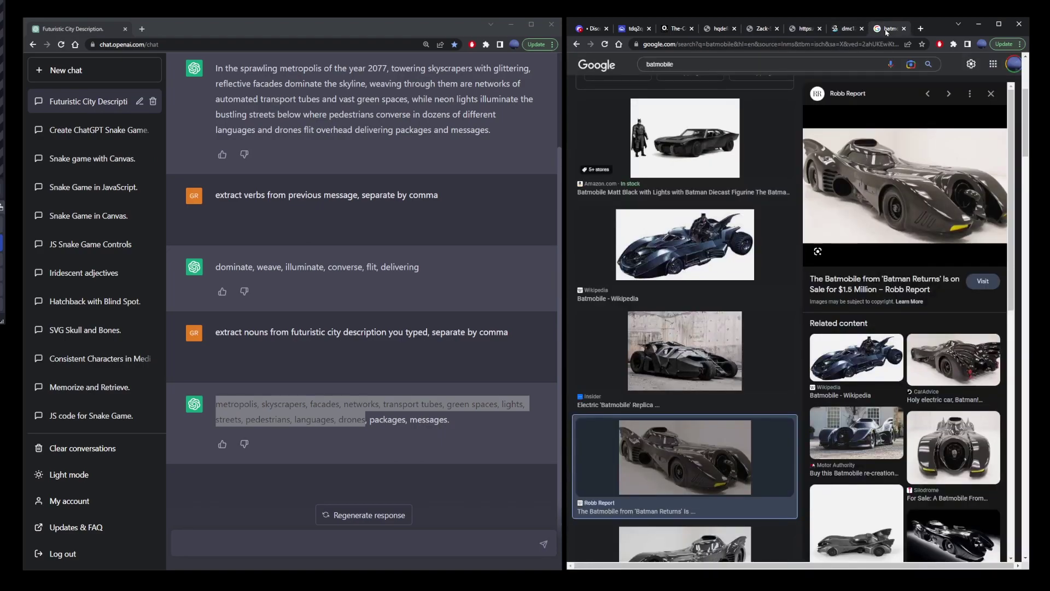
click(904, 29)
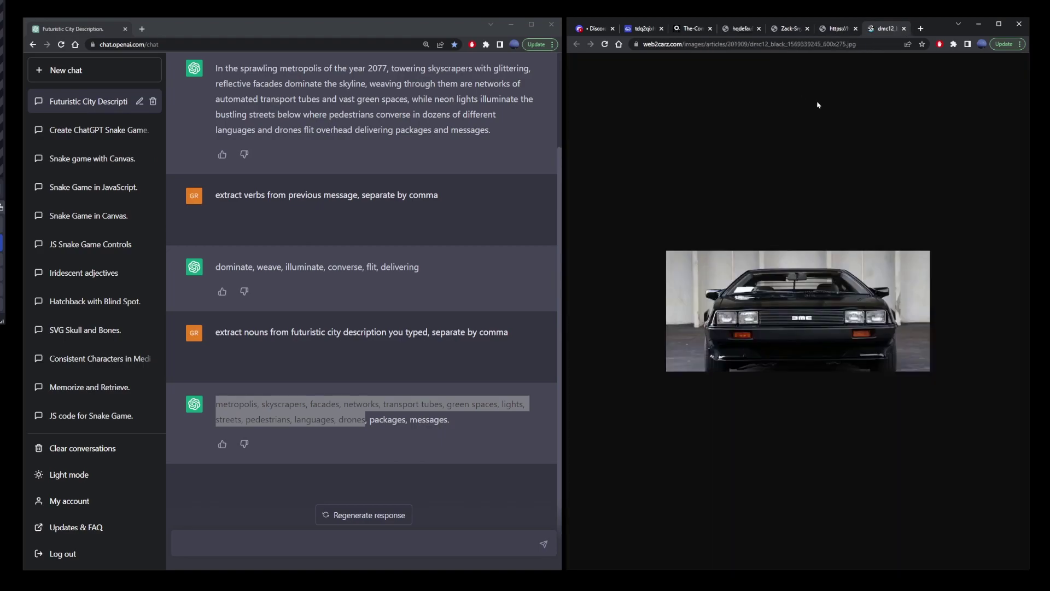
Start a /imagine prompt with the first Batmobile image address pasted in
click(645, 29)
click(725, 43)
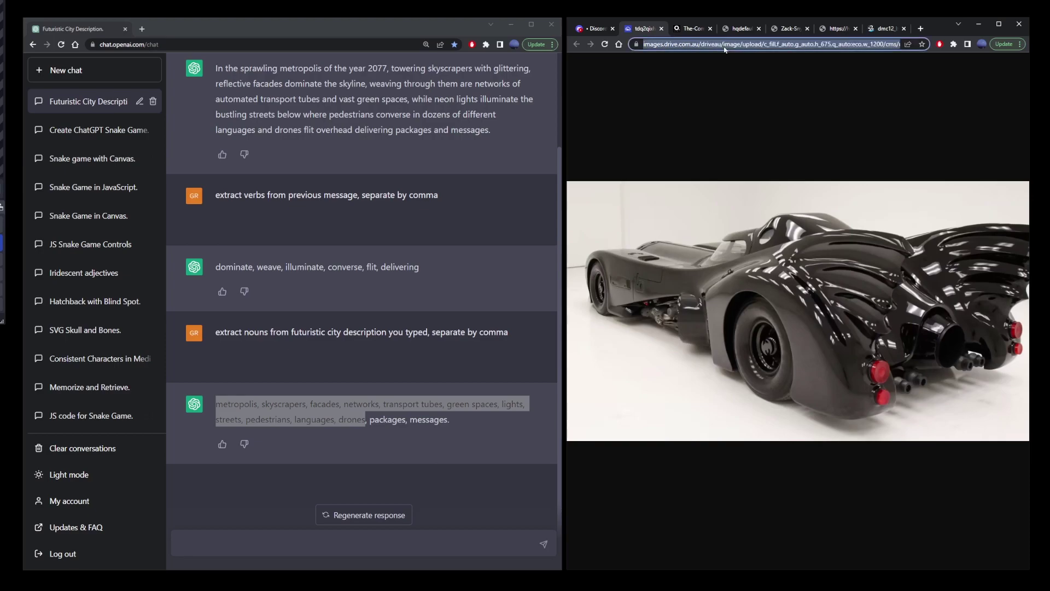
click(594, 28)
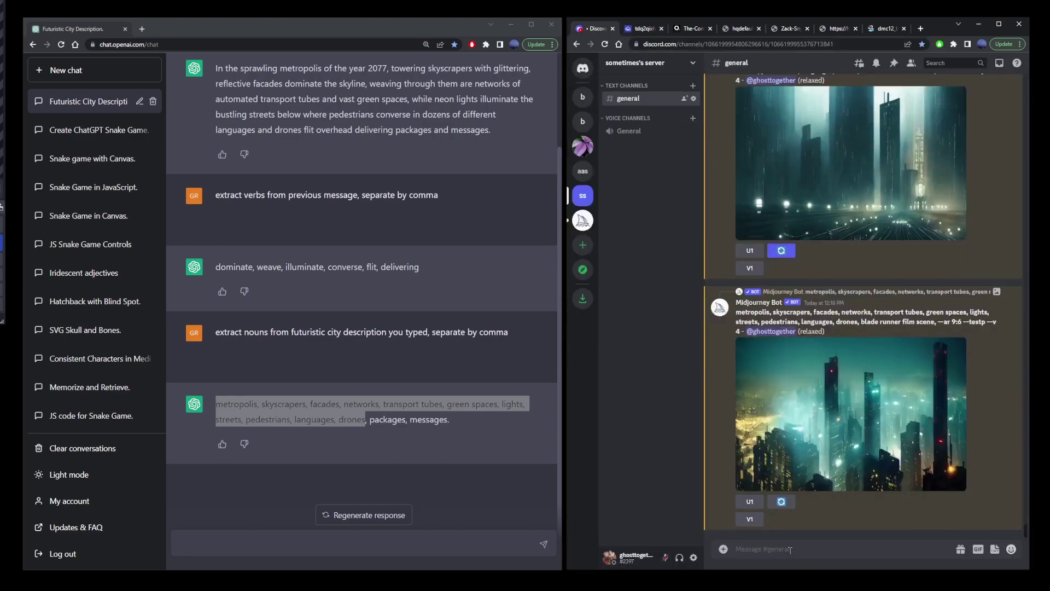
text(/imagine)
key(Tab)
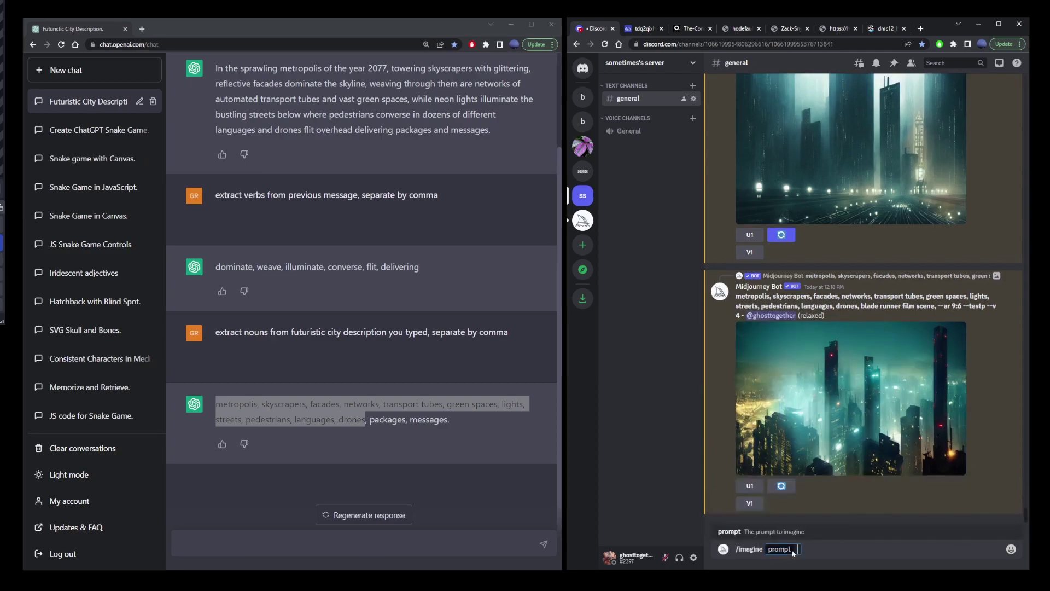
text(https://images.drive.com.au/driveau/image/upload/c_fill,f_auto,g_auto,h_675,q_auto:eco,w_1200/cms/uploads/tdq2qixhsg9pwqg1iy1g)
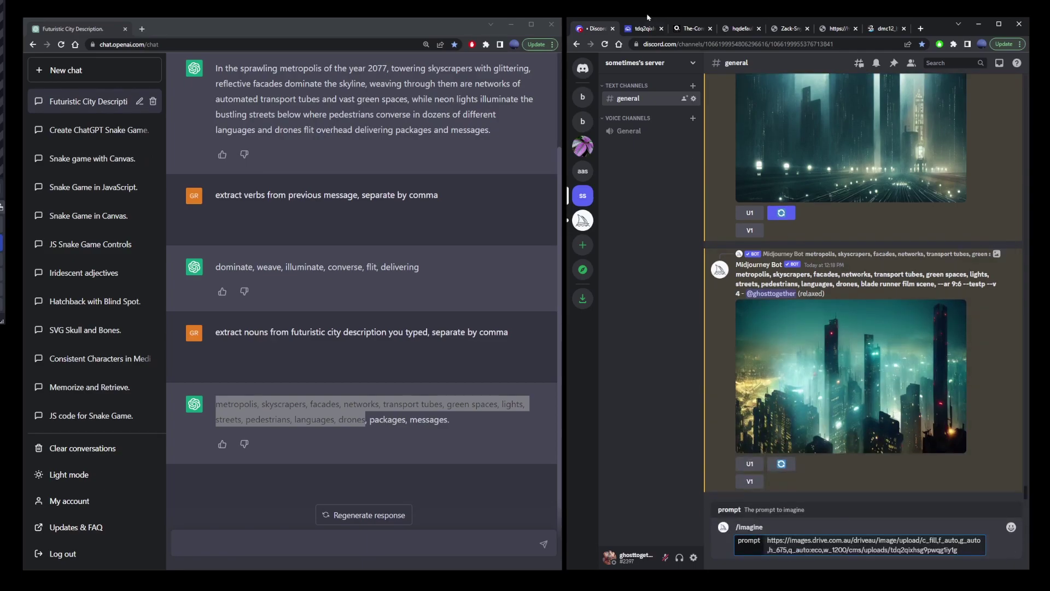
Add the second and third Batmobile image addresses to the prompt
click(692, 28)
right_click(784, 256)
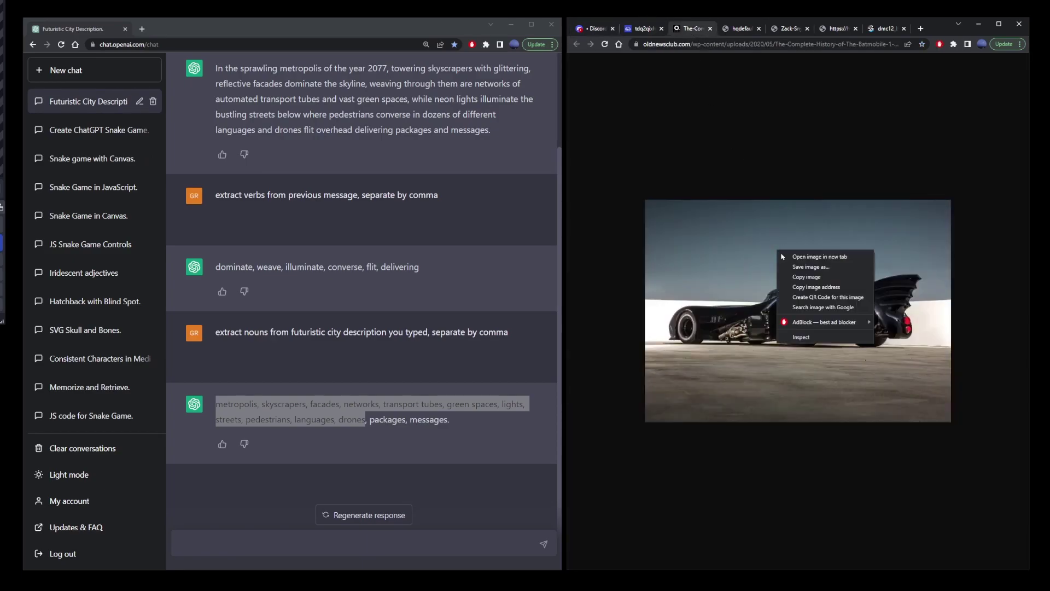
click(818, 288)
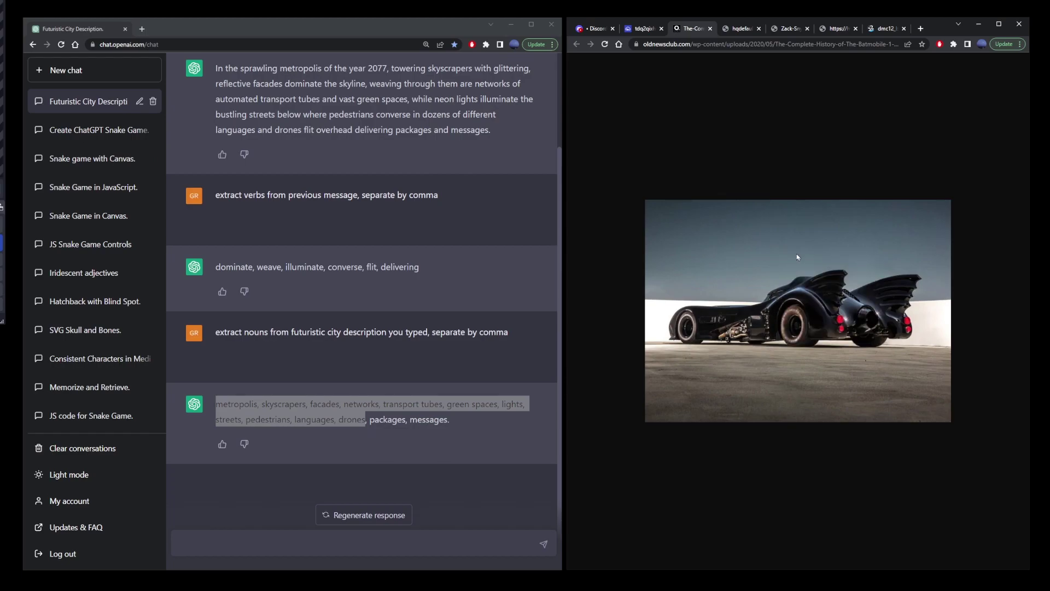
click(593, 29)
text(https://oldnewsclub.com/wp-content/uploads/2020/05/The-Complete-History-of-The-Batmobile-1-696x506.jpg)
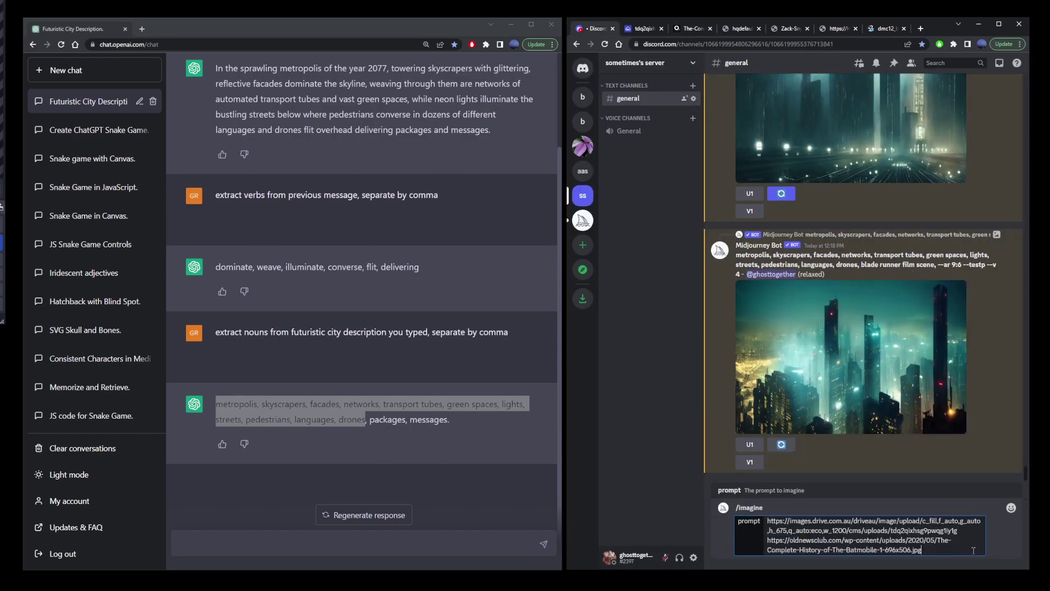
click(730, 30)
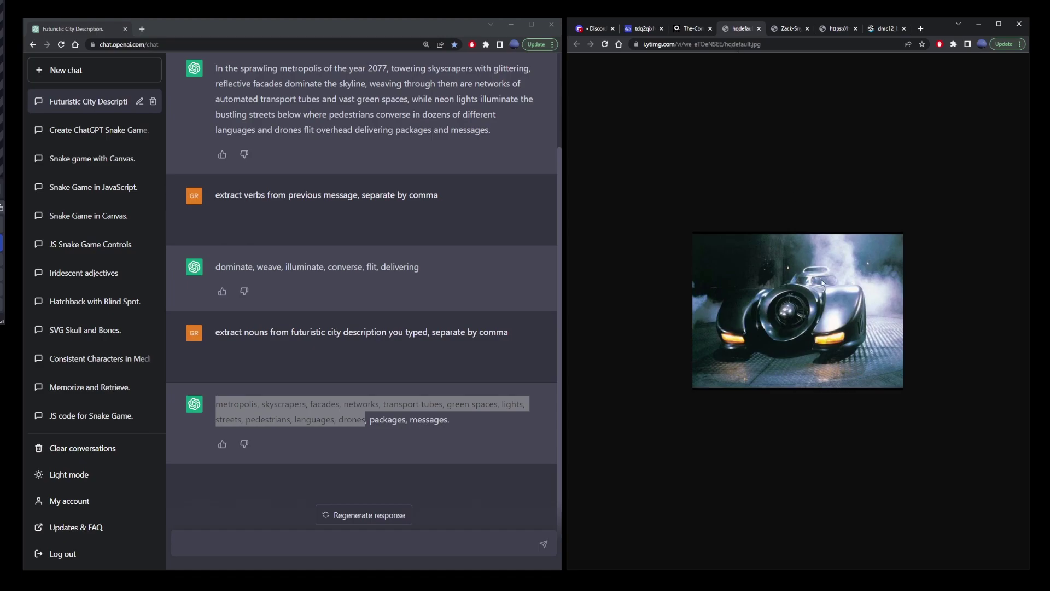
right_click(823, 281)
click(871, 323)
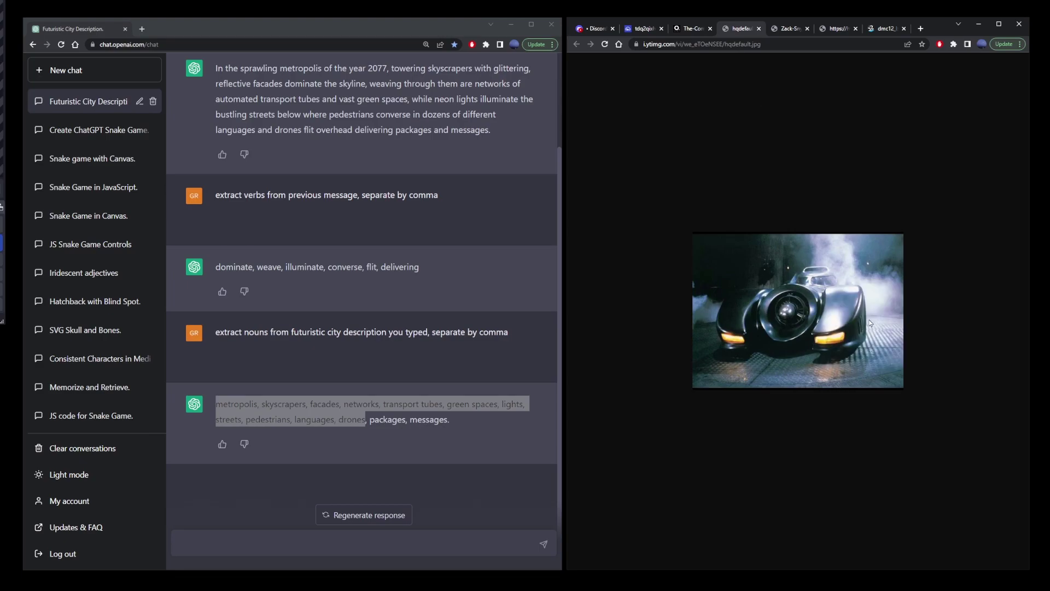
click(594, 29)
click(950, 552)
text(https://i.ytimg.com/vi/we_eTOeNSEE/hqdefault.jpg)
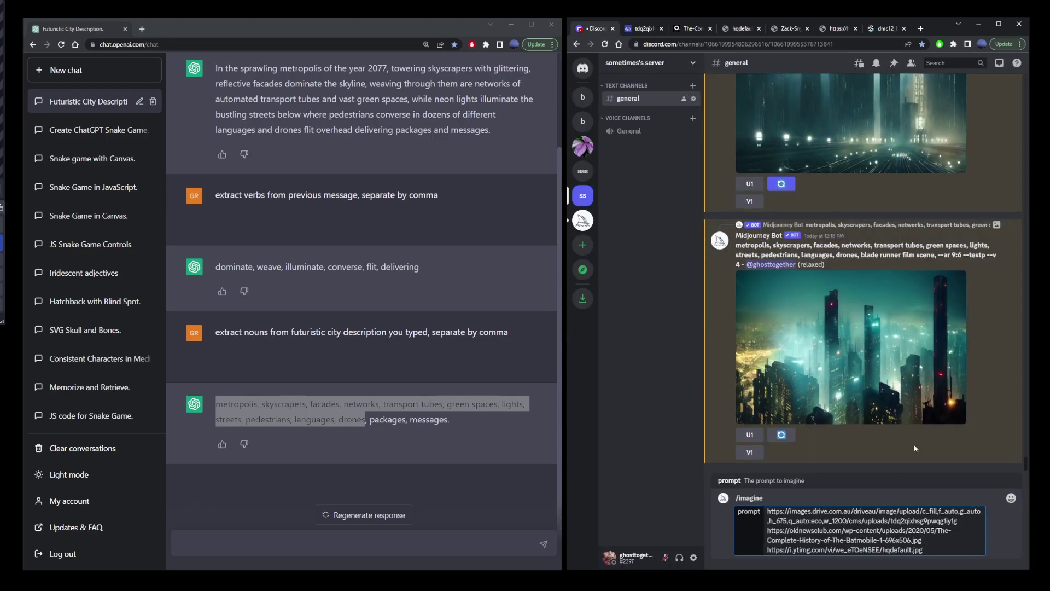
Add the Batmobile-under-aurora image address to the prompt
click(790, 28)
right_click(816, 271)
click(868, 310)
click(594, 29)
key(ctrl+v)
Add the side-view DeLorean image address to the prompt
click(837, 28)
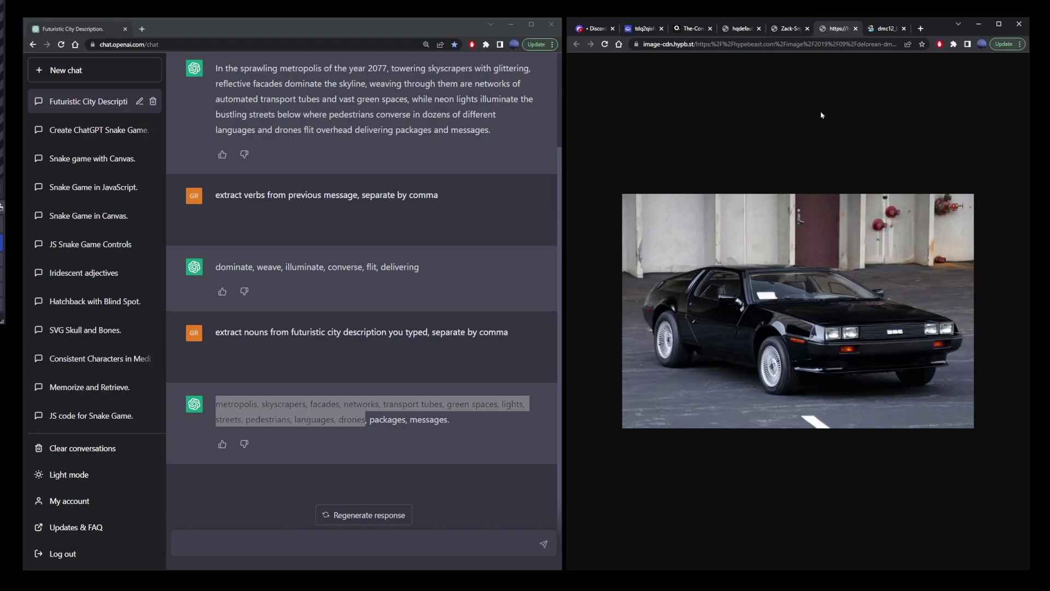
right_click(827, 266)
click(866, 305)
click(789, 29)
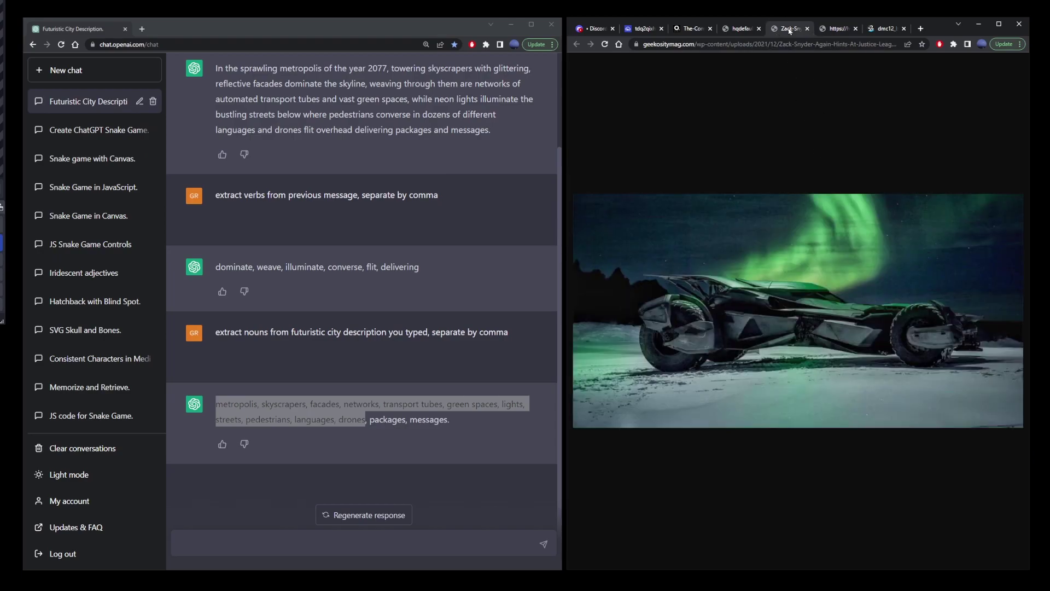
click(830, 29)
right_click(841, 238)
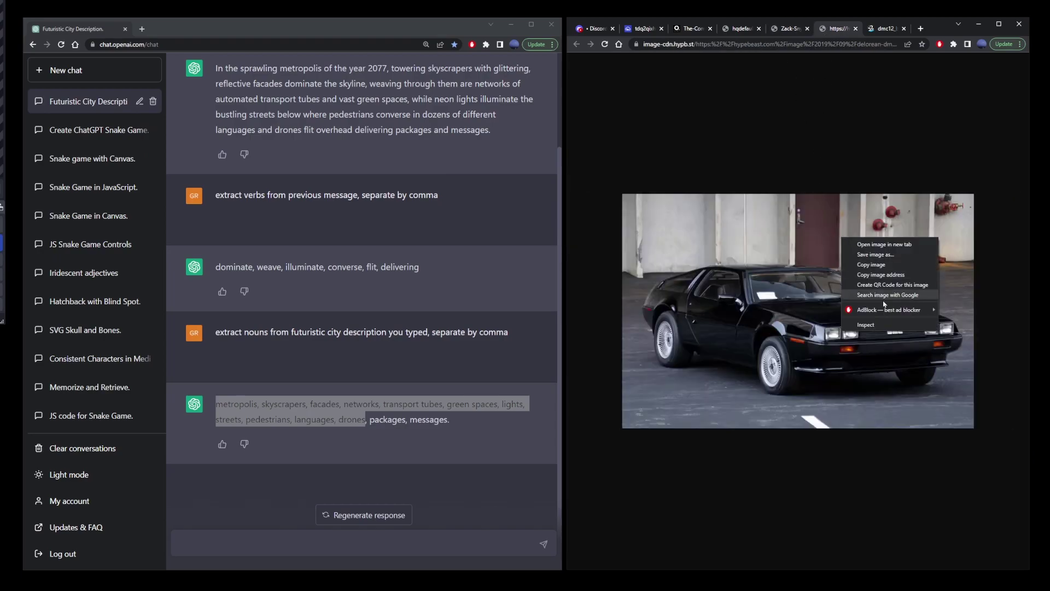
click(904, 276)
click(593, 29)
key(ctrl+v)
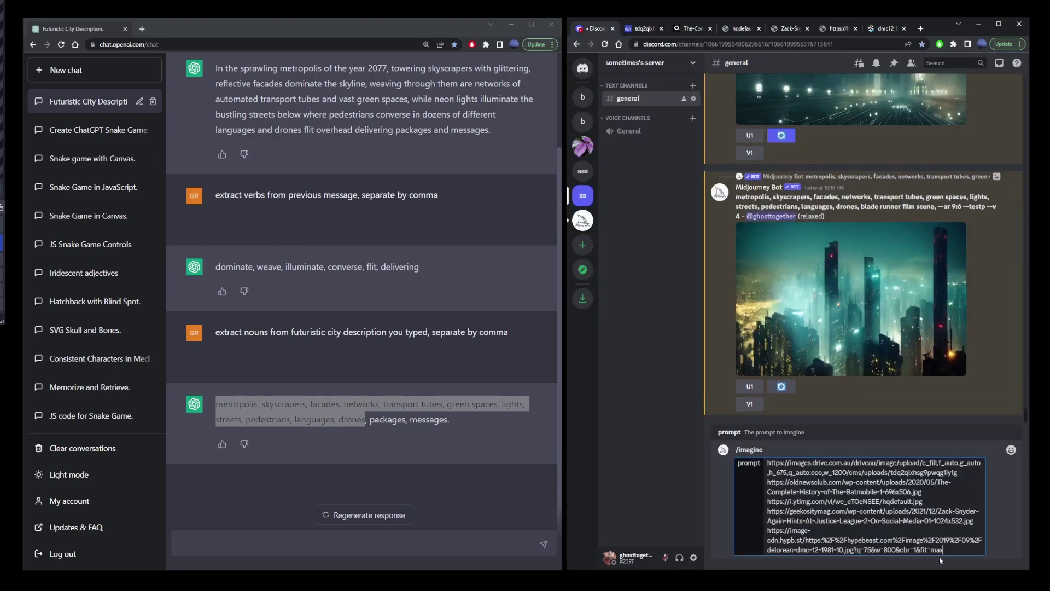
Copy the front-view DeLorean image address for the prompt
click(884, 29)
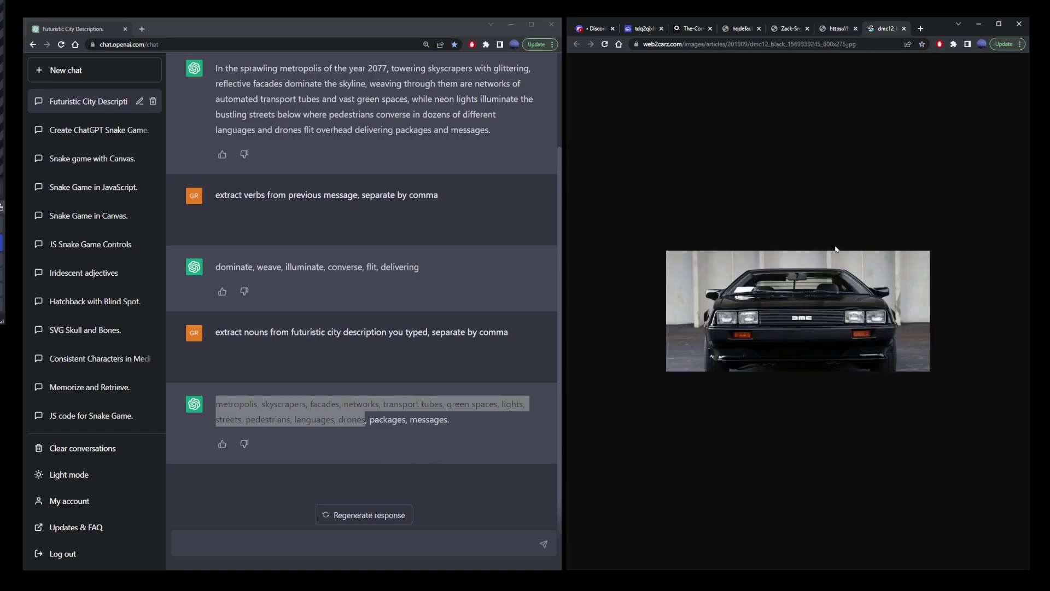
right_click(829, 272)
click(880, 309)
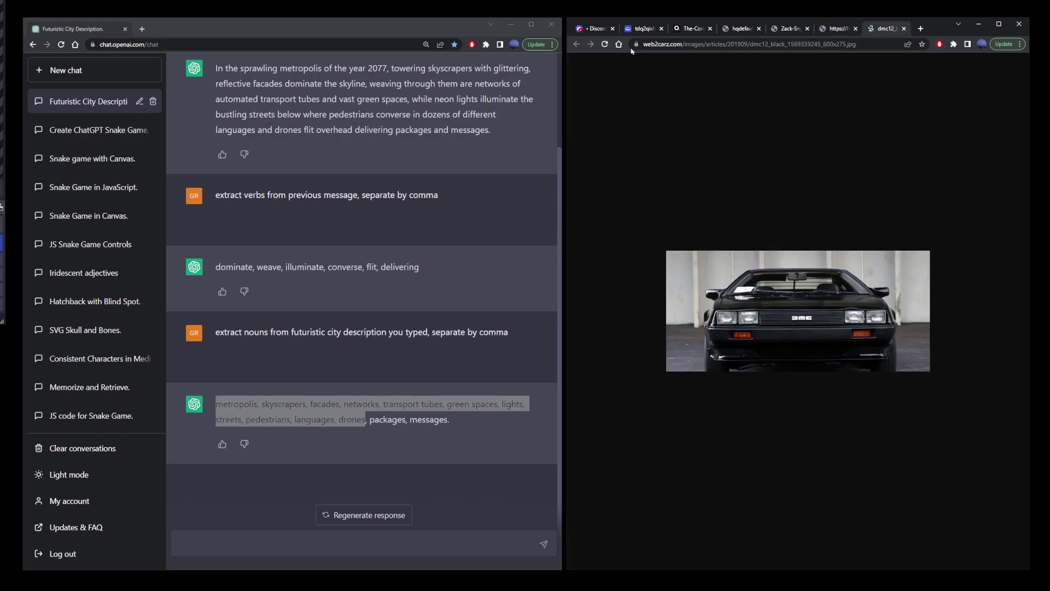
click(593, 28)
Paste the sixth link, append 'city at night, --ar 9:6', and submit the prompt
key(ctrl+v)
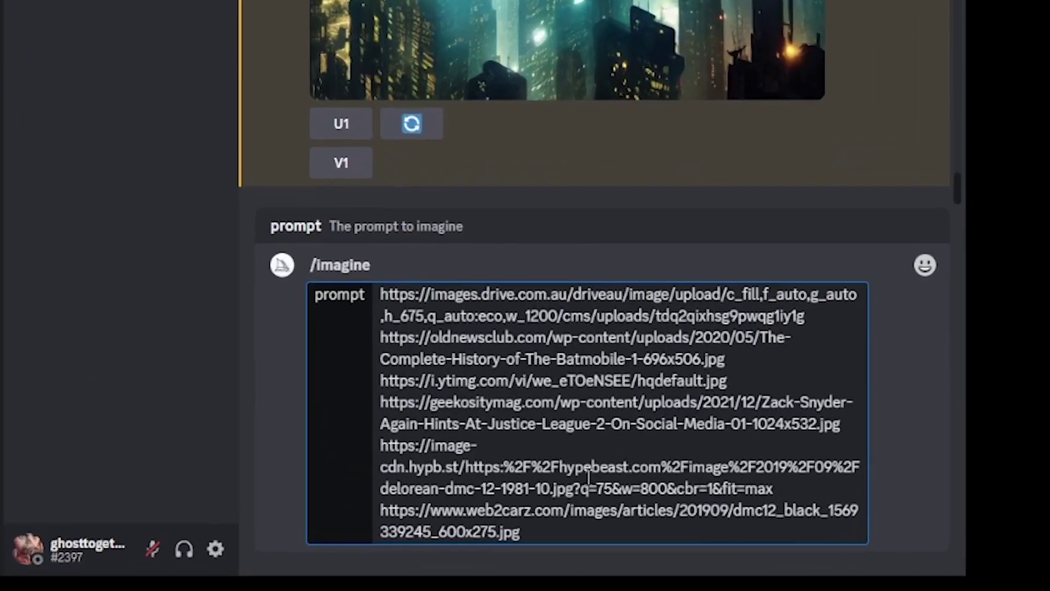
text(city)
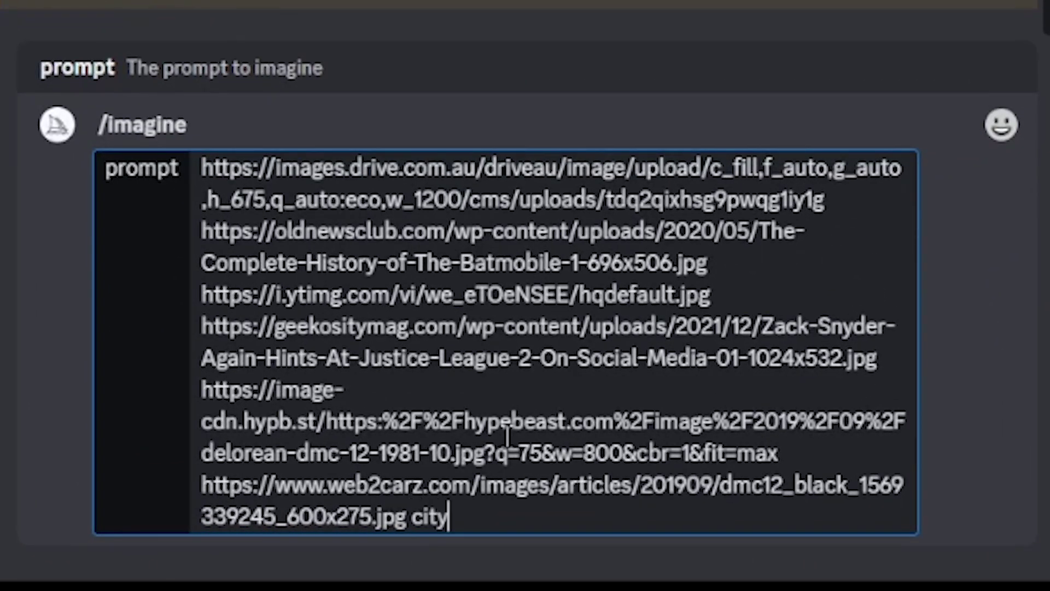
text( at night,)
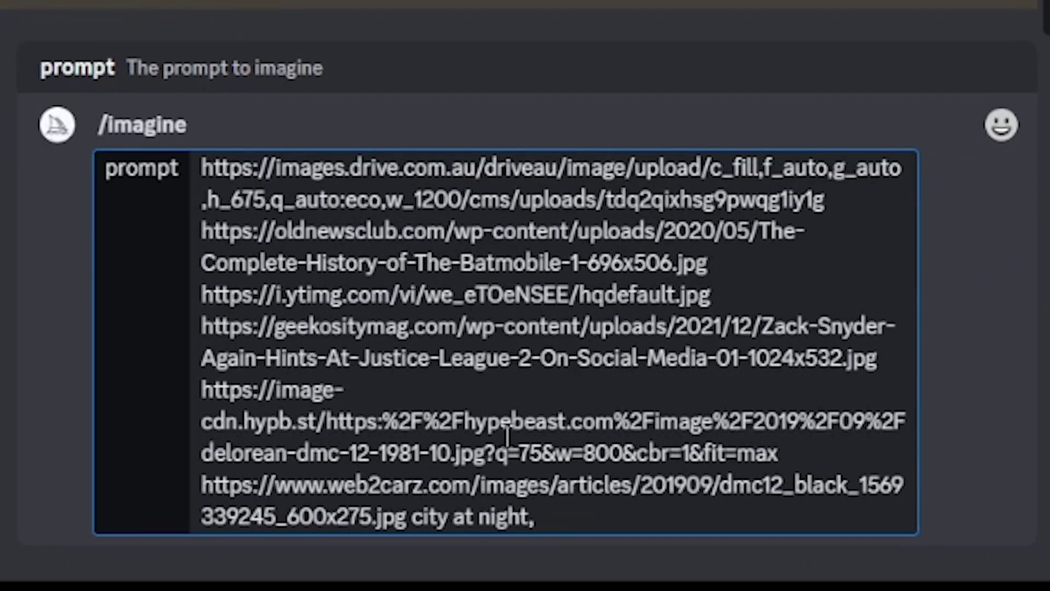
text( --ar 9:6)
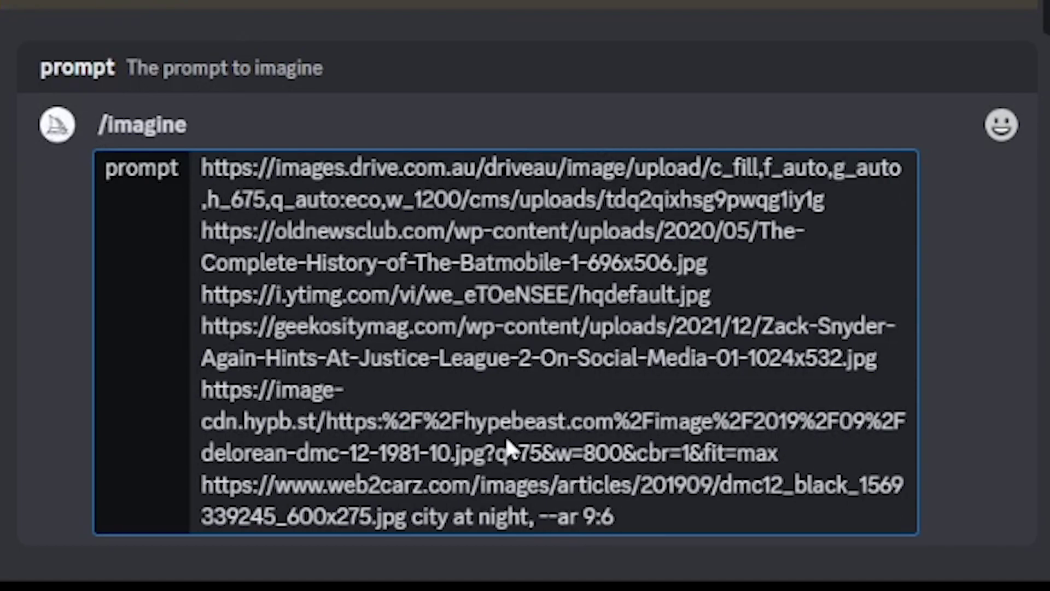
key(Return)
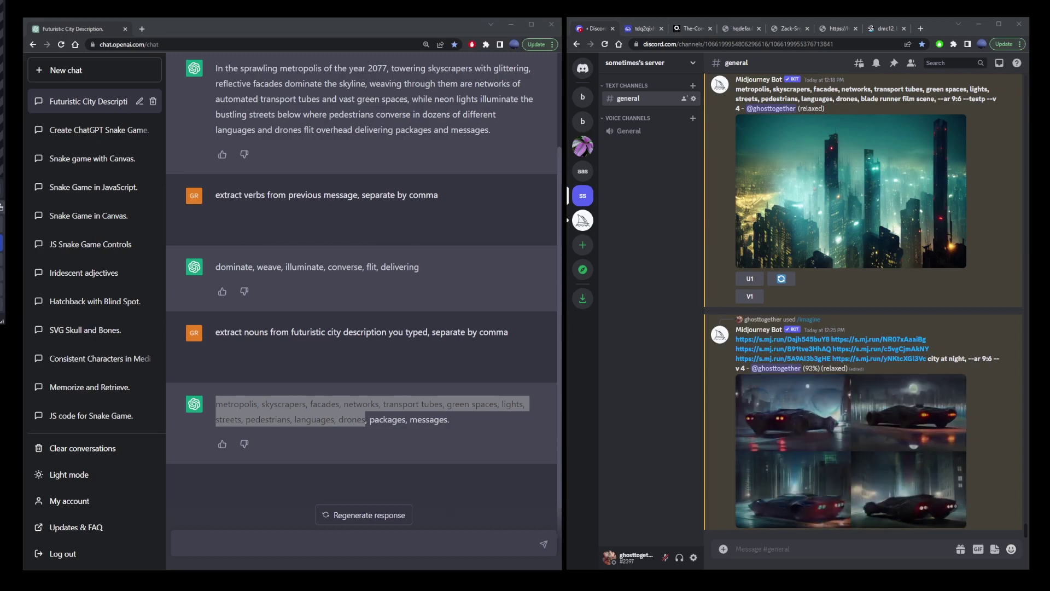
Enlarge the finished four-image grid of black cars on night streets
click(818, 386)
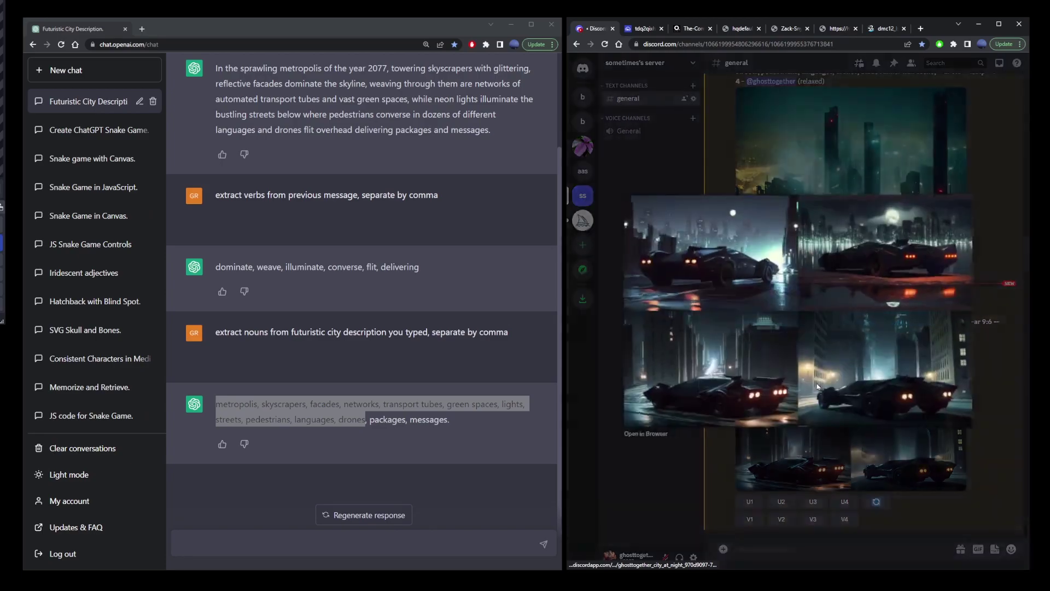